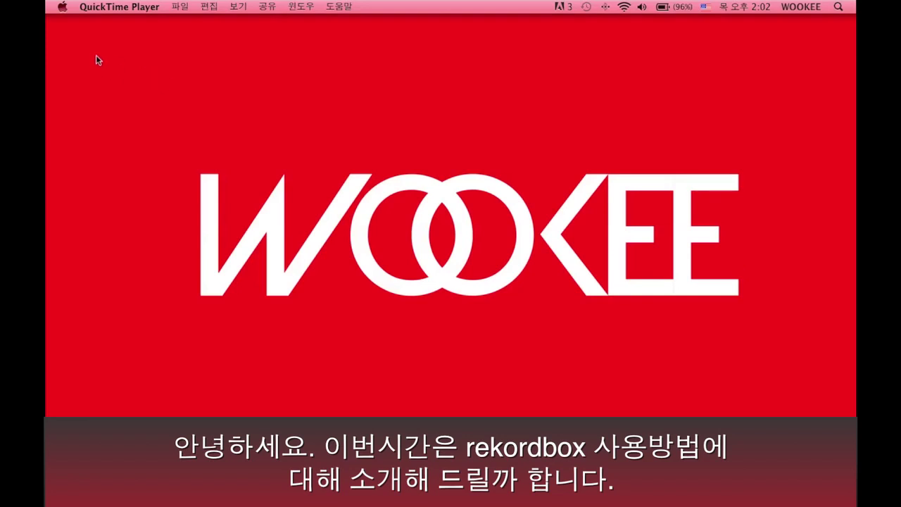
# Launch rekordbox and open the Documents folder in a Finder window.
pyautogui.moveTo(324, 501)
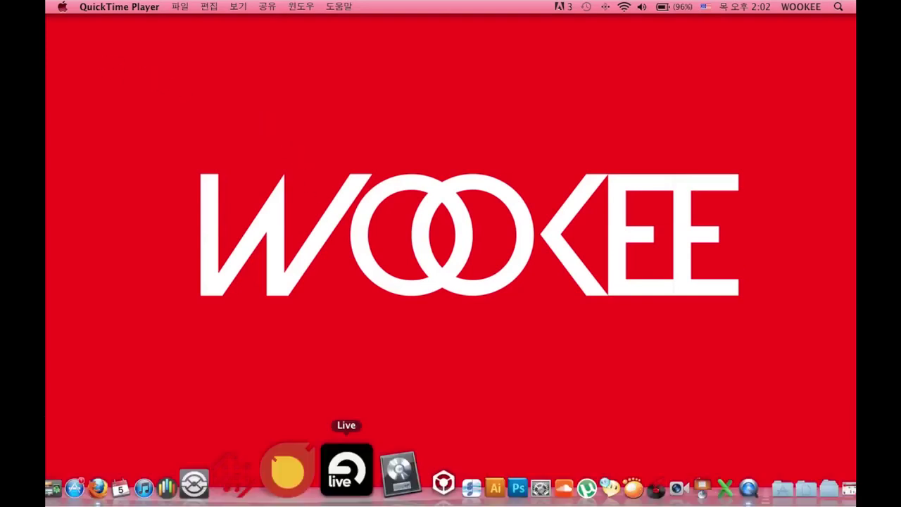
pyautogui.click(375, 491)
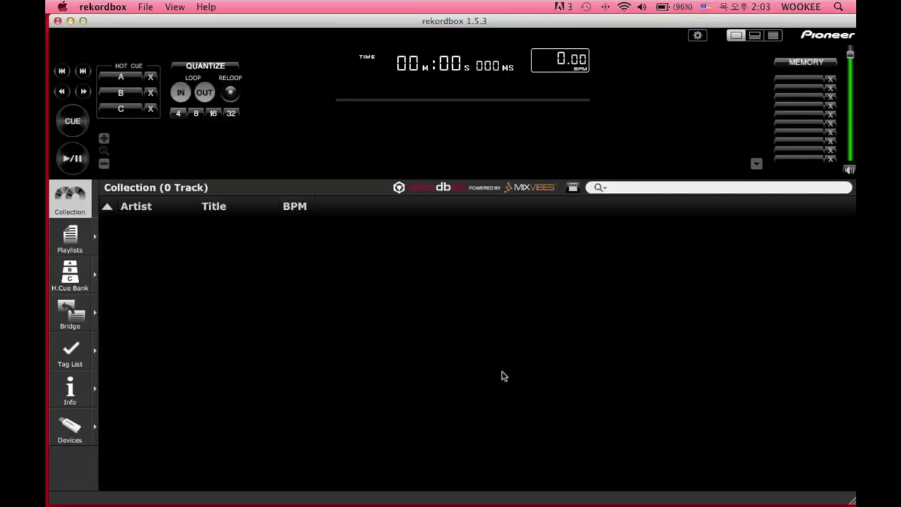
pyautogui.moveTo(741, 502)
pyautogui.click(741, 481)
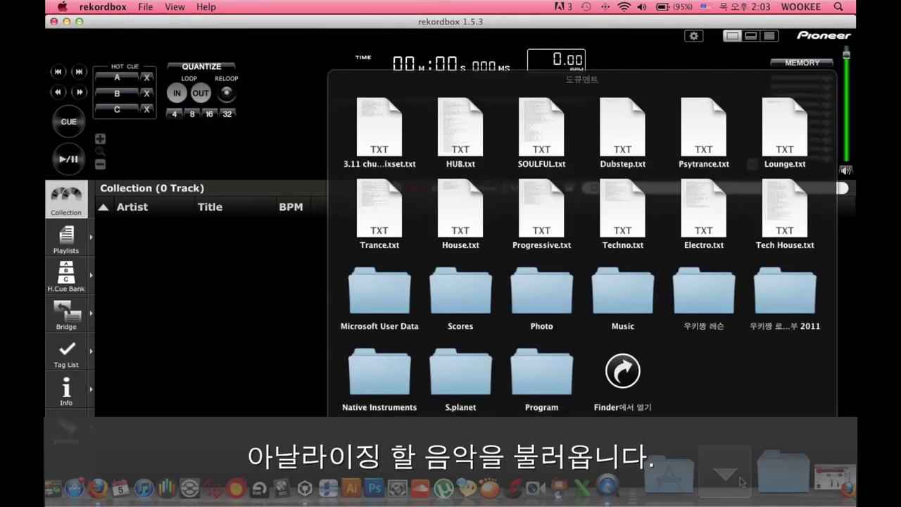
pyautogui.click(636, 373)
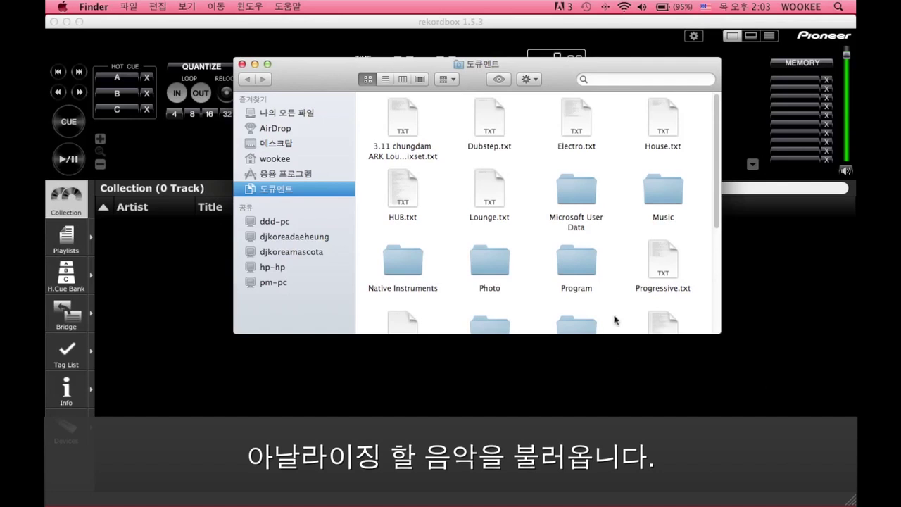
# Add all tracks from the Trance folder inside Music to the rekordbox collection and close the Finder window.
pyautogui.scroll(-4, 623, 303)
pyautogui.scroll(4, 644, 247)
pyautogui.click(662, 206)
pyautogui.doubleClick(662, 206)
pyautogui.click(574, 186)
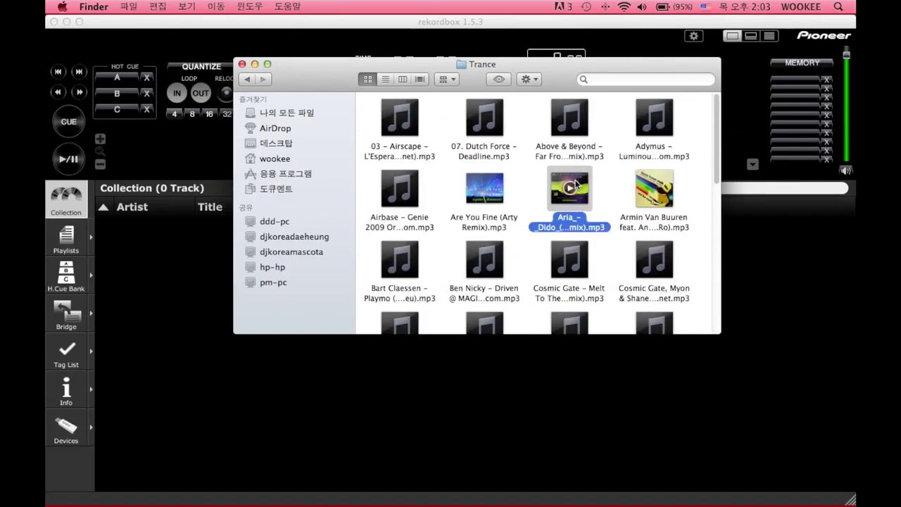
pyautogui.press('super+a')
pyautogui.moveTo(399, 194); pyautogui.dragTo(161, 302)
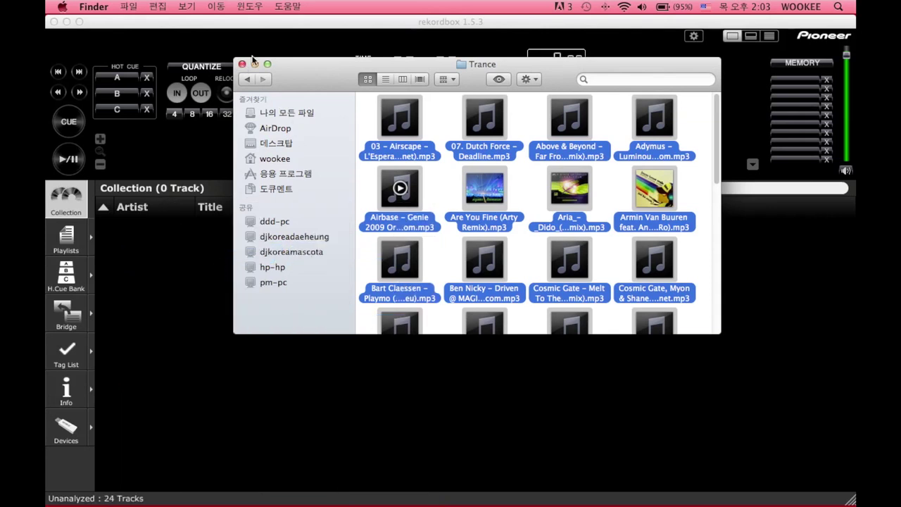
pyautogui.click(242, 65)
# Reverse the collection's sort order by analysis progress and widen the progress column.
pyautogui.scroll(-2, 315, 304)
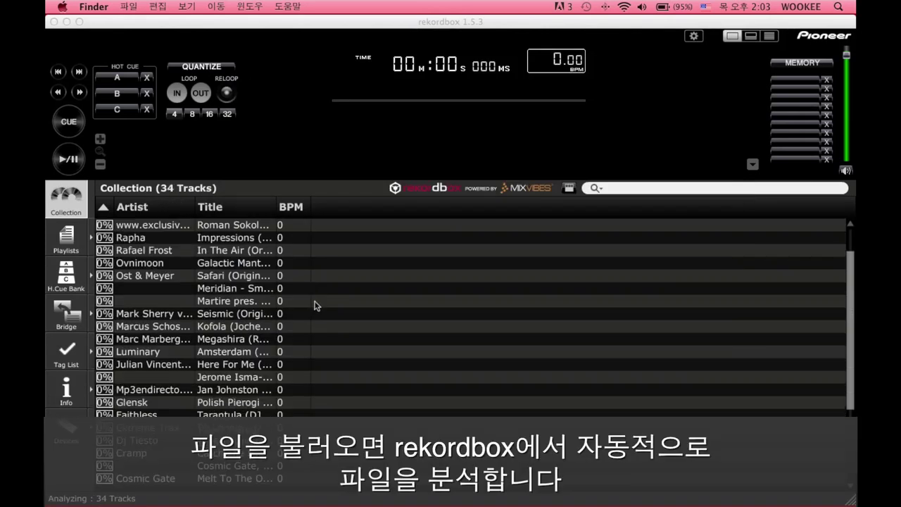
pyautogui.scroll(3, 316, 305)
pyautogui.scroll(-5, 255, 296)
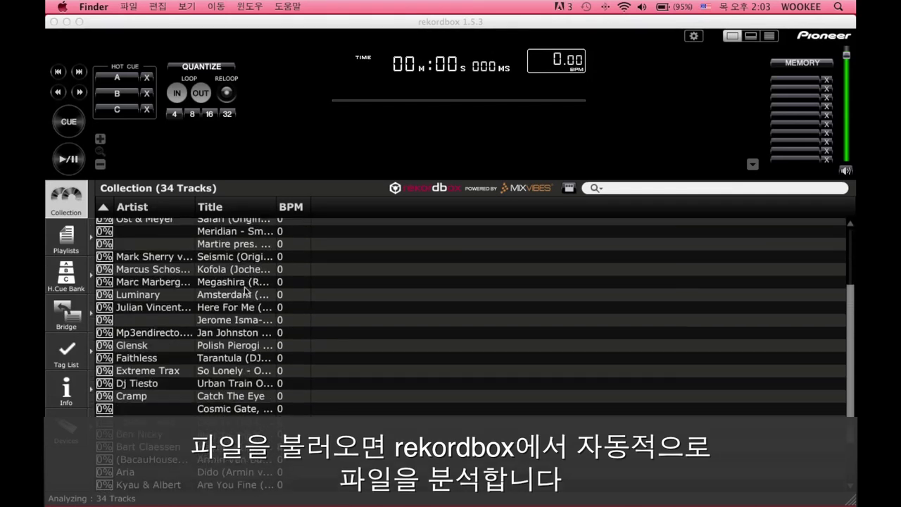
pyautogui.click(126, 206)
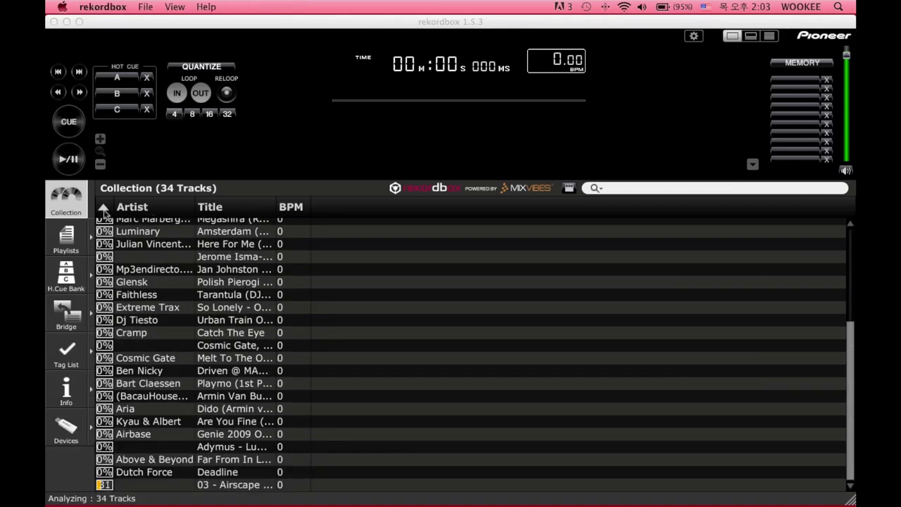
pyautogui.click(127, 206)
pyautogui.scroll(3, 130, 257)
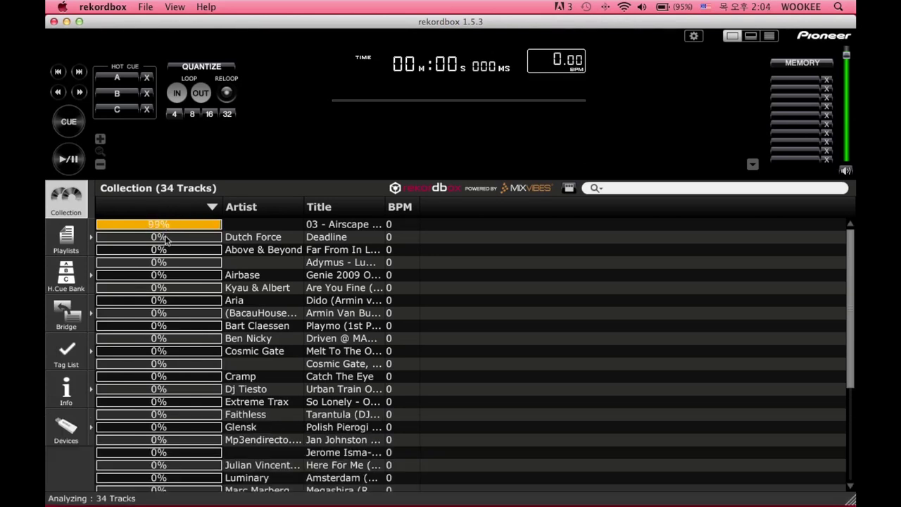
# Set the language to 한국어 (Korean) in the general preferences.
pyautogui.click(174, 7)
pyautogui.moveTo(145, 7)
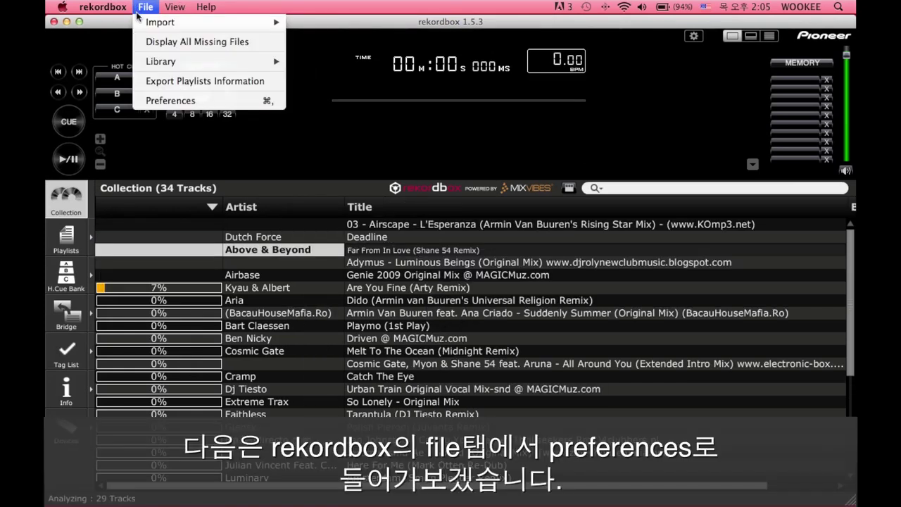
pyautogui.click(162, 103)
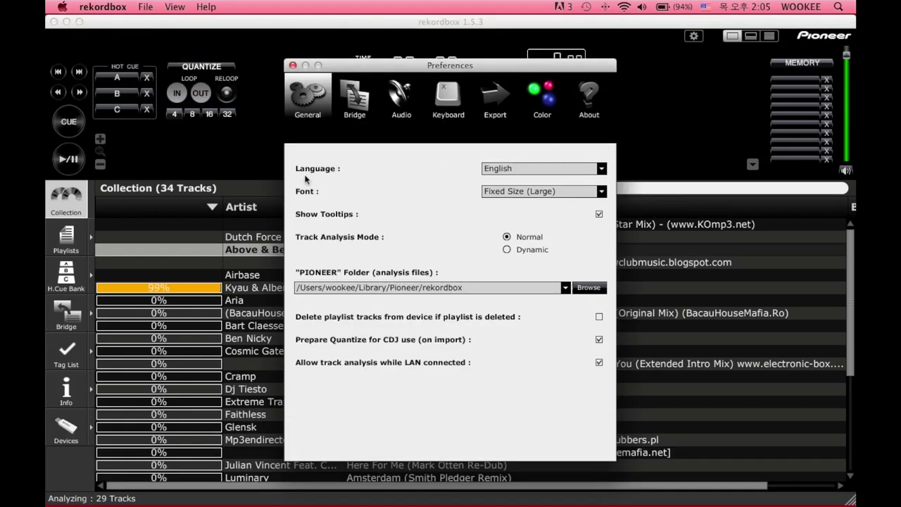
pyautogui.click(498, 170)
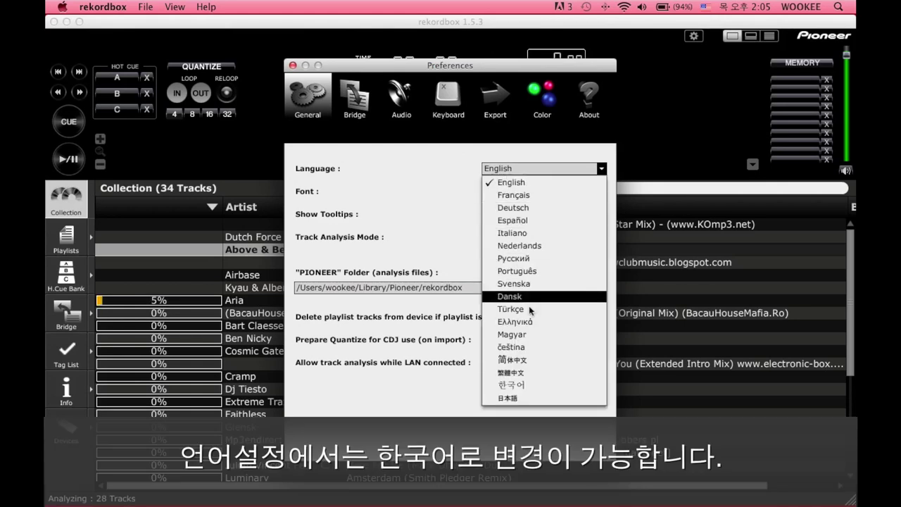
pyautogui.click(528, 386)
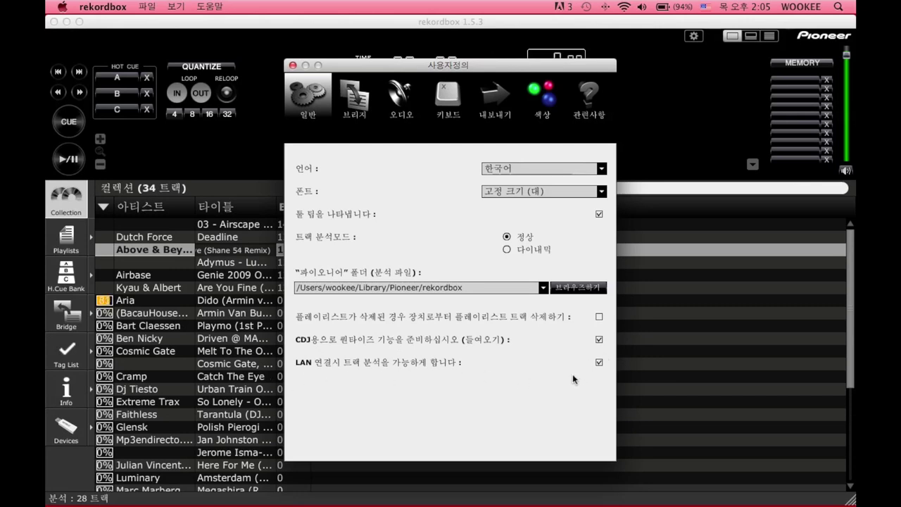
# Review the iTunes library path in the Bridge preferences and the Pioneer DJ mixer Link Monitor option in the Audio preferences.
pyautogui.click(355, 97)
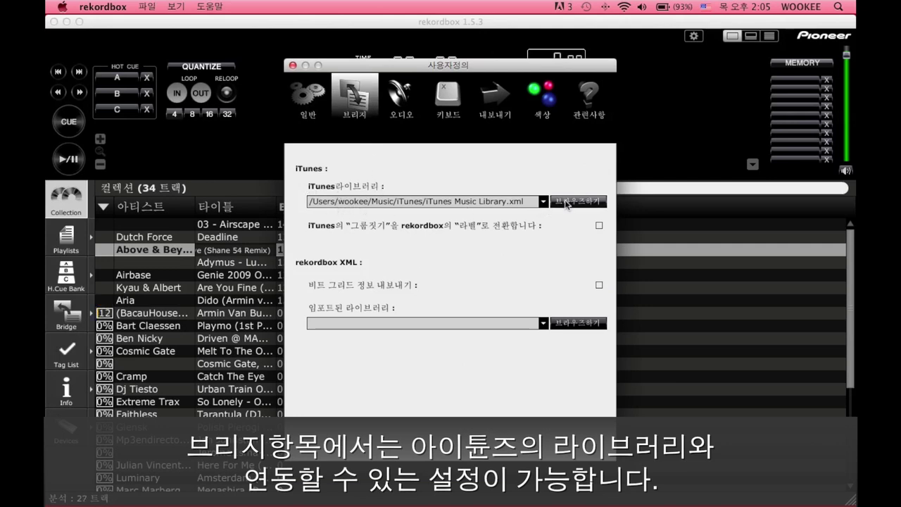
pyautogui.click(543, 202)
pyautogui.click(524, 215)
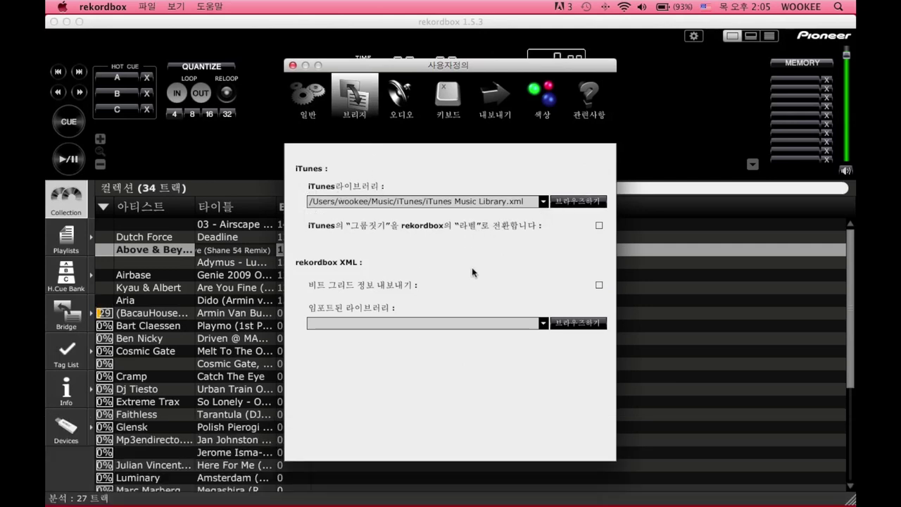
pyautogui.click(403, 98)
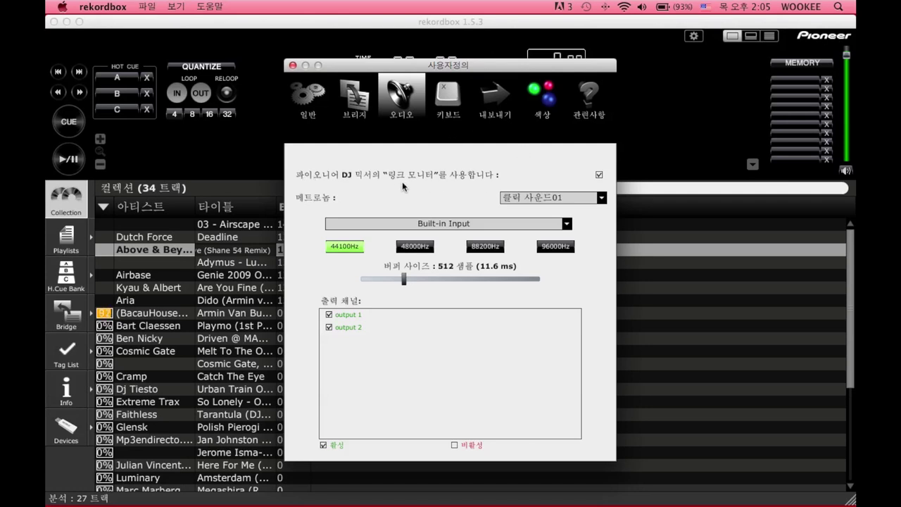
pyautogui.click(600, 175)
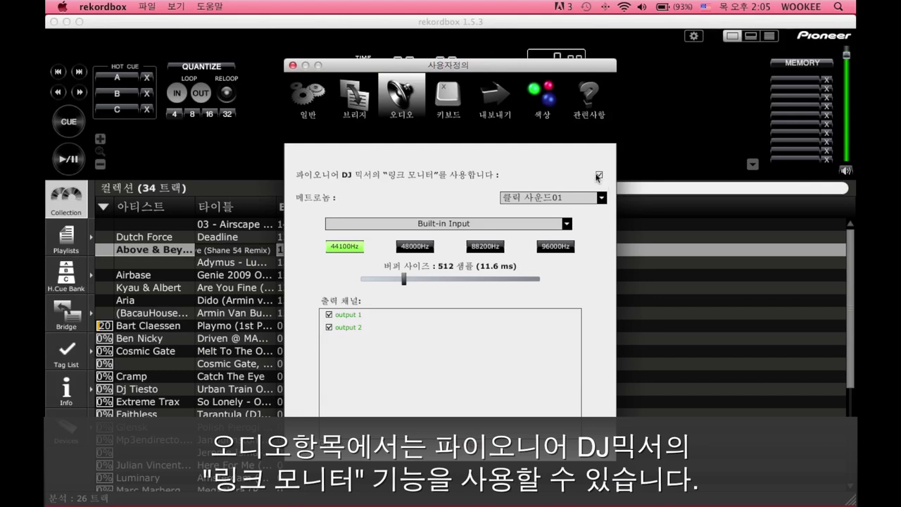
# Examine the keyboard shortcuts assigned to the player and HOT CUE functions in the preferences.
pyautogui.click(448, 98)
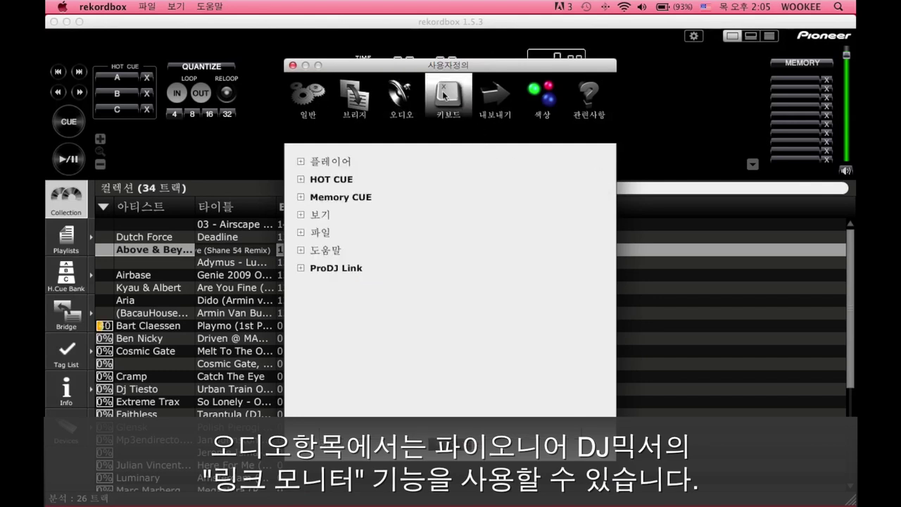
pyautogui.click(302, 162)
pyautogui.scroll(-3, 309, 170)
pyautogui.scroll(3, 316, 174)
pyautogui.click(301, 162)
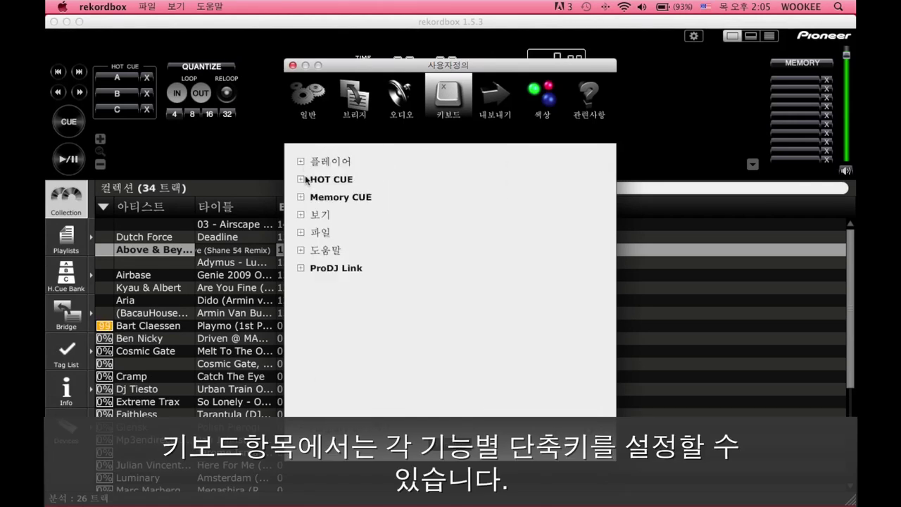
pyautogui.click(302, 180)
pyautogui.click(301, 179)
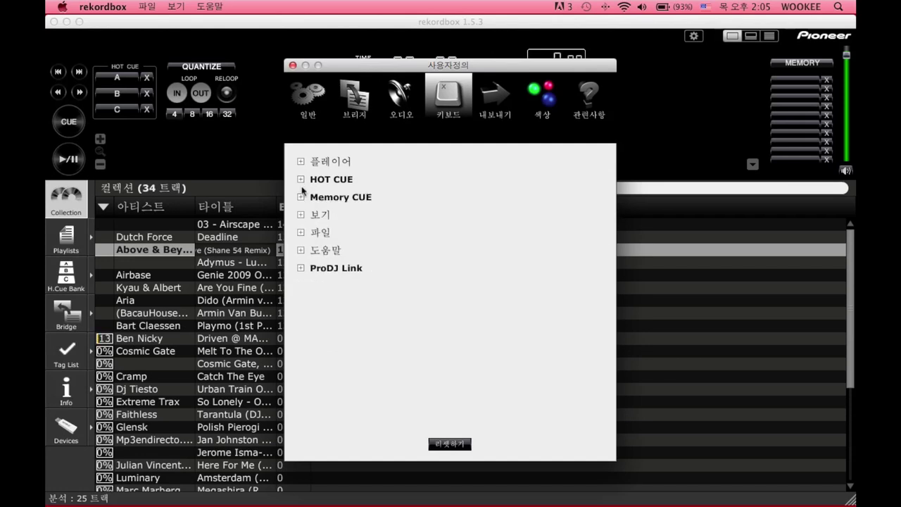
# Examine the keyboard shortcuts for the Memory CUE, view, file and help functions.
pyautogui.click(301, 198)
pyautogui.scroll(-1, 367, 239)
pyautogui.scroll(-5, 365, 236)
pyautogui.scroll(5, 365, 234)
pyautogui.scroll(1, 320, 202)
pyautogui.click(302, 198)
pyautogui.click(303, 216)
pyautogui.click(304, 217)
pyautogui.click(301, 233)
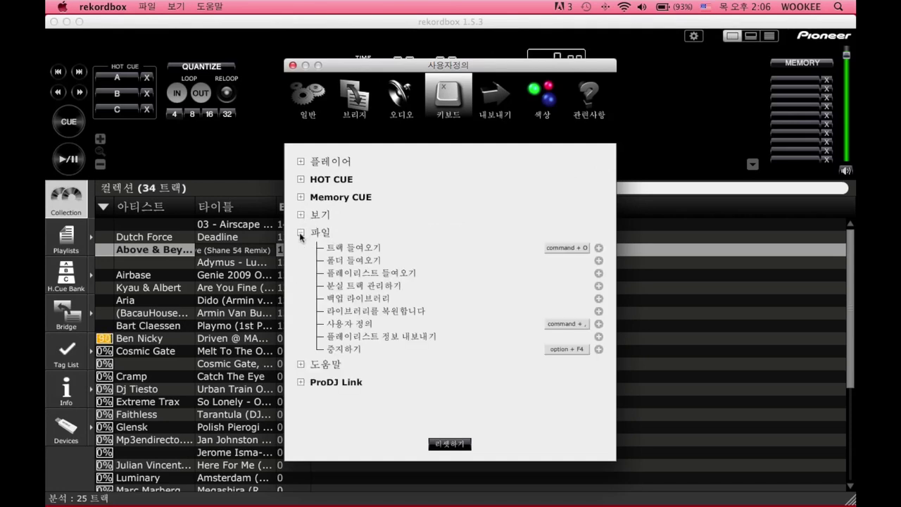
pyautogui.click(301, 233)
pyautogui.click(301, 250)
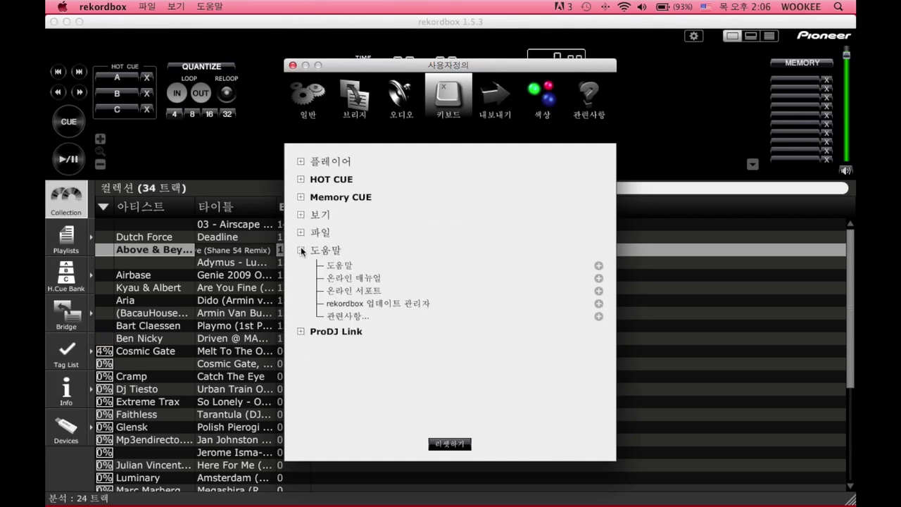
pyautogui.click(302, 250)
# Assign the shortcut keys 1 and 2 to the ProDJ Link functions that load a track to players 1 and 2.
pyautogui.click(301, 269)
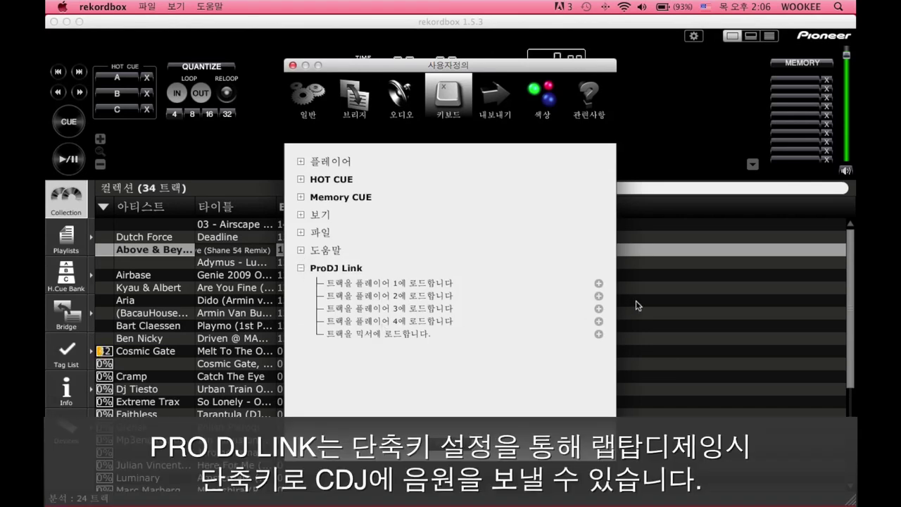
pyautogui.click(599, 285)
pyautogui.press('1')
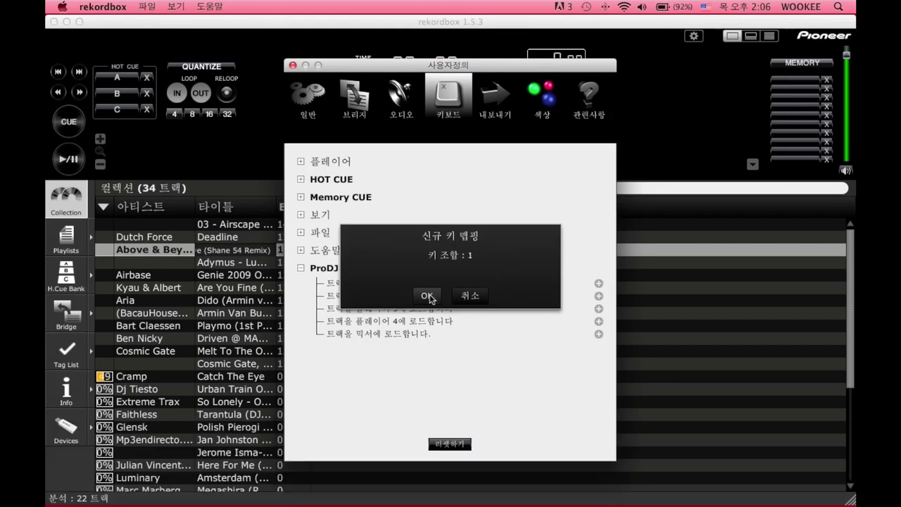
pyautogui.click(428, 298)
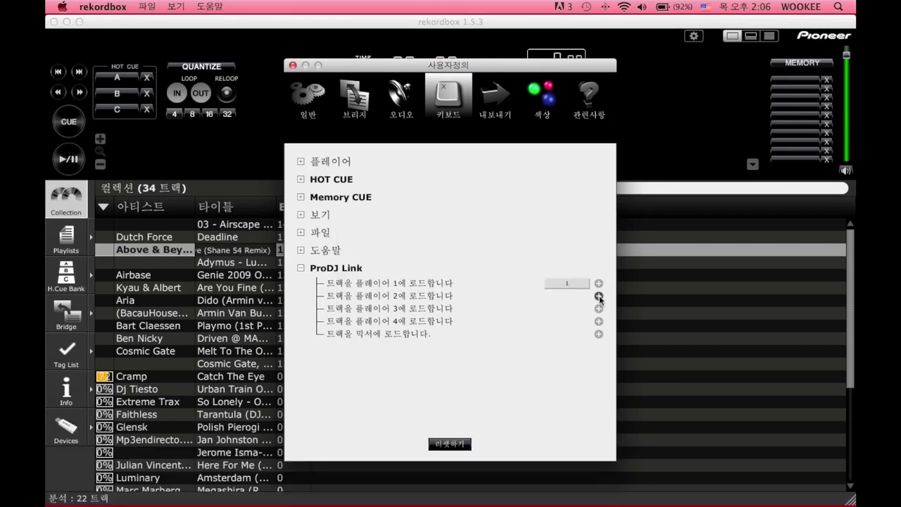
pyautogui.click(599, 296)
pyautogui.press('2')
pyautogui.click(427, 296)
# Assign the shortcut keys 3 and 4 to the ProDJ Link functions for loading a track to players 3 and 4.
pyautogui.click(599, 311)
pyautogui.press('3')
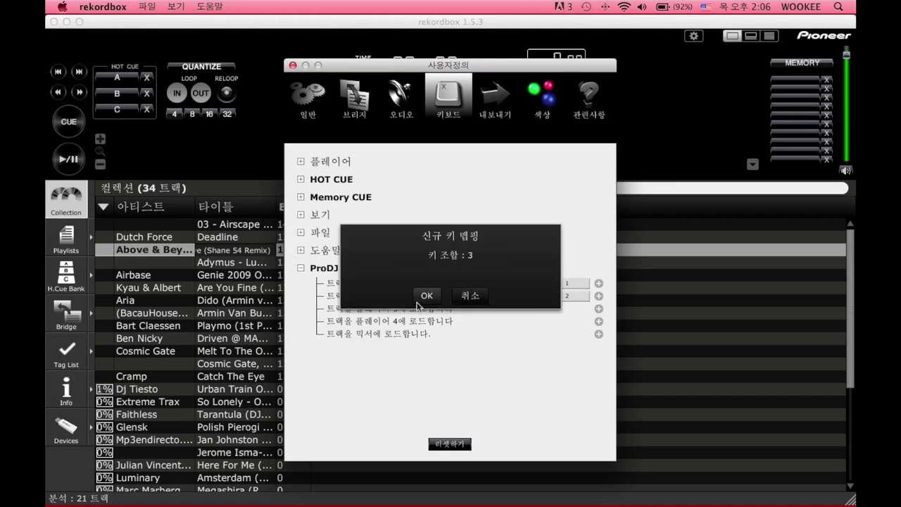
pyautogui.click(424, 301)
pyautogui.click(599, 321)
pyautogui.press('4')
pyautogui.click(422, 296)
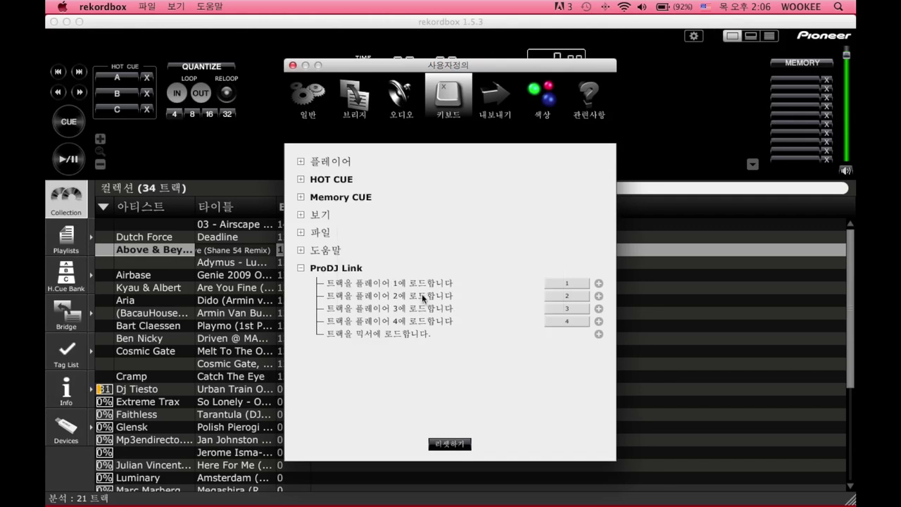
# Assign the shortcut key 0 to the ProDJ Link function that loads a track to the mixer.
pyautogui.click(599, 333)
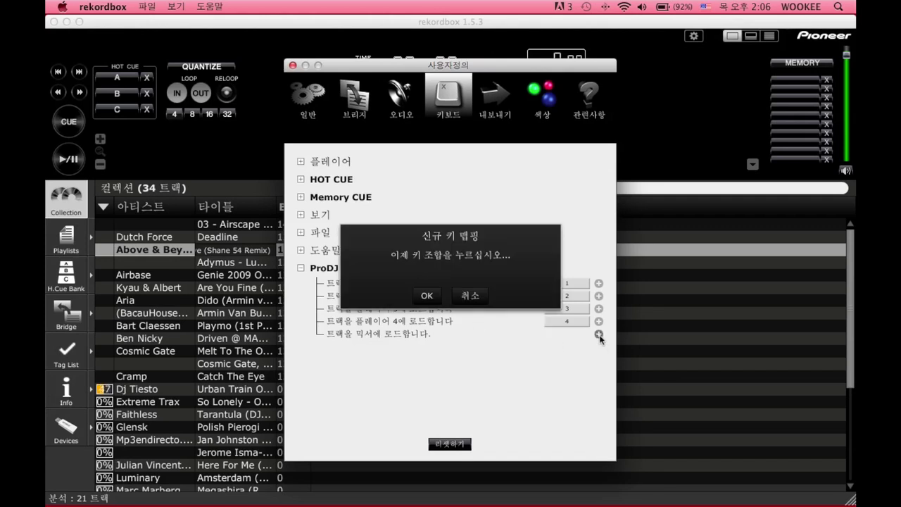
pyautogui.press('0')
pyautogui.click(426, 295)
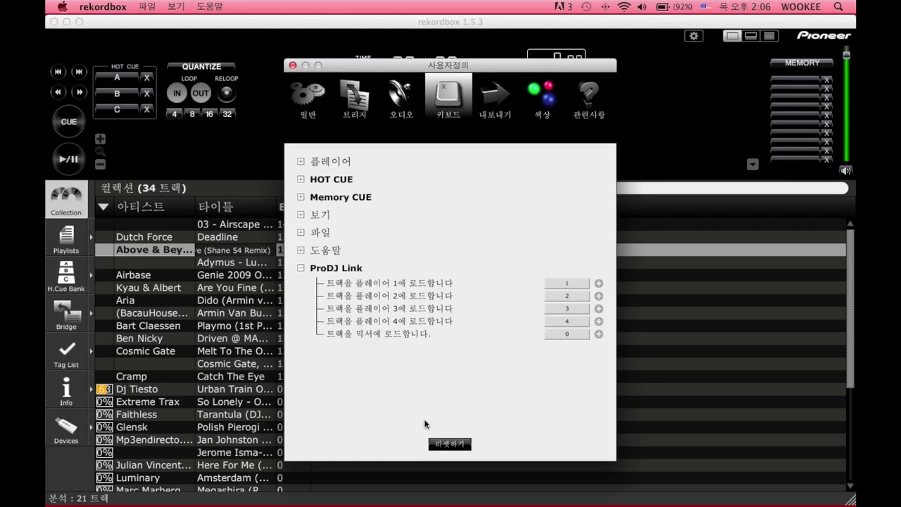
# Activate the TIME category in the export preferences and return it to the inactive categories.
pyautogui.click(495, 106)
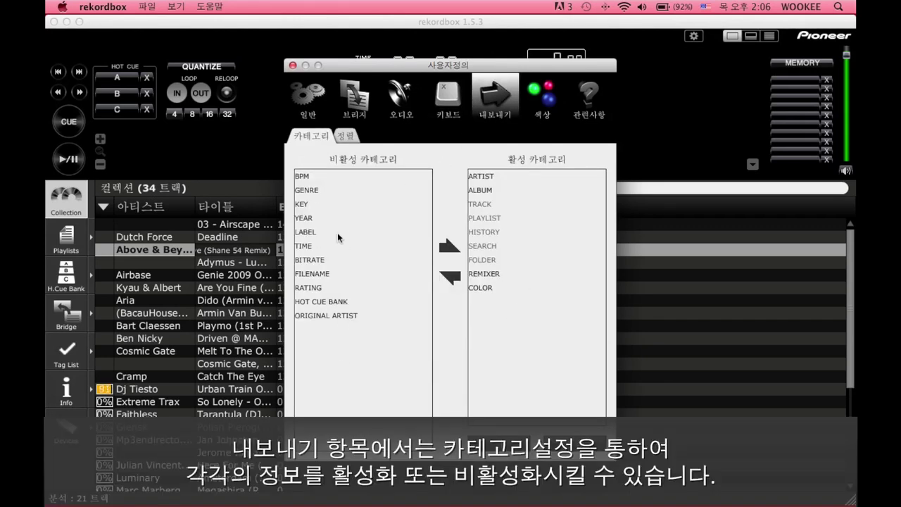
pyautogui.click(338, 245)
pyautogui.click(452, 247)
pyautogui.click(479, 301)
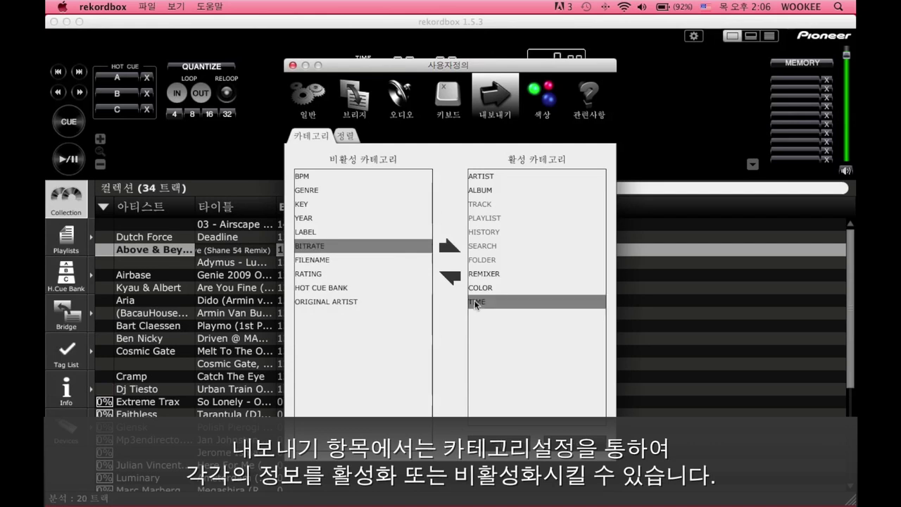
pyautogui.click(450, 277)
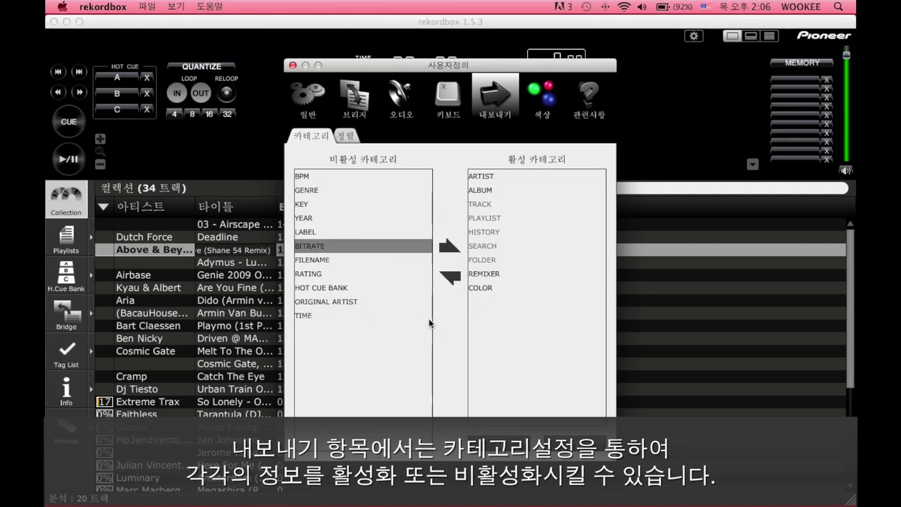
# Try renaming the pink colour comment to kikiki in the colour preferences and restore its original name.
pyautogui.click(542, 99)
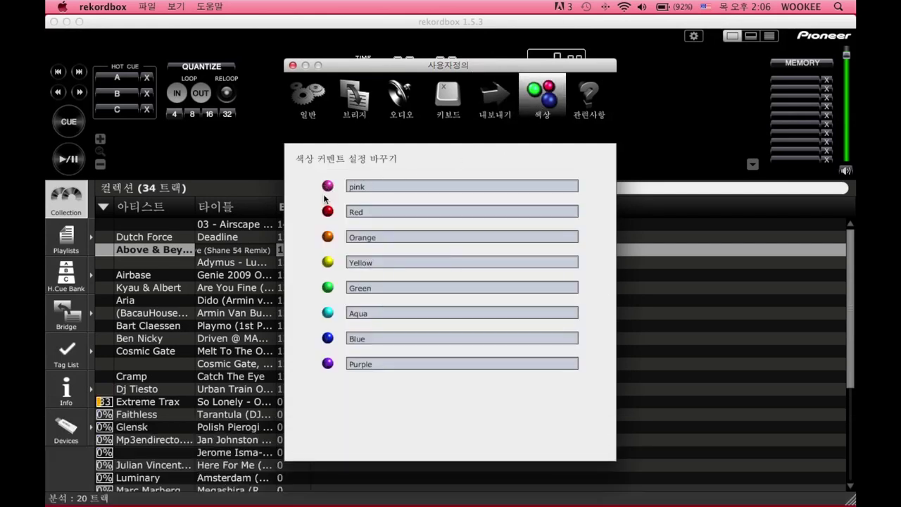
pyautogui.moveTo(378, 186); pyautogui.dragTo(324, 185)
pyautogui.write('d')
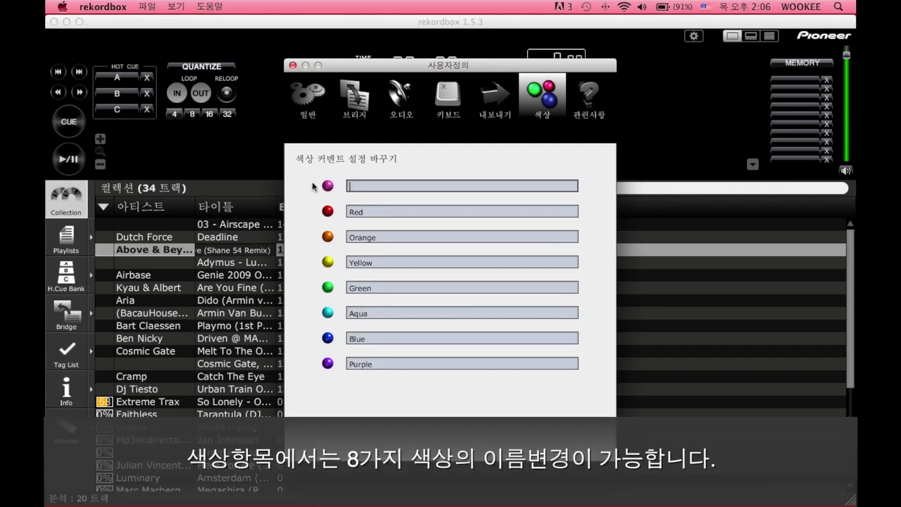
pyautogui.write('kikiki')
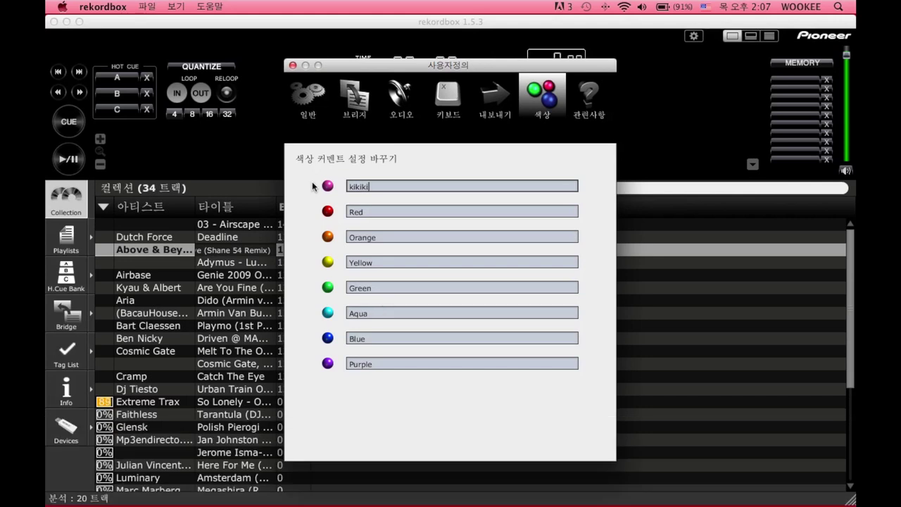
pyautogui.press('BackSpace')
pyautogui.press('BackSpace')
pyautogui.press('BackSpace')
pyautogui.write('Pi')
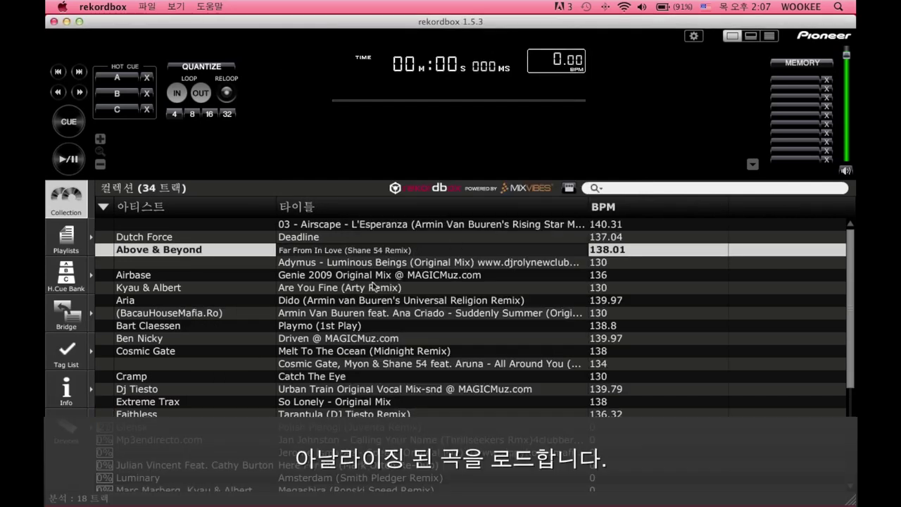
# Load the analysed track Armin Van Buuren feat. Ana Criado - Suddenly Summer into the player and enlarge its waveform around the first beat.
pyautogui.moveTo(371, 250); pyautogui.dragTo(436, 86)
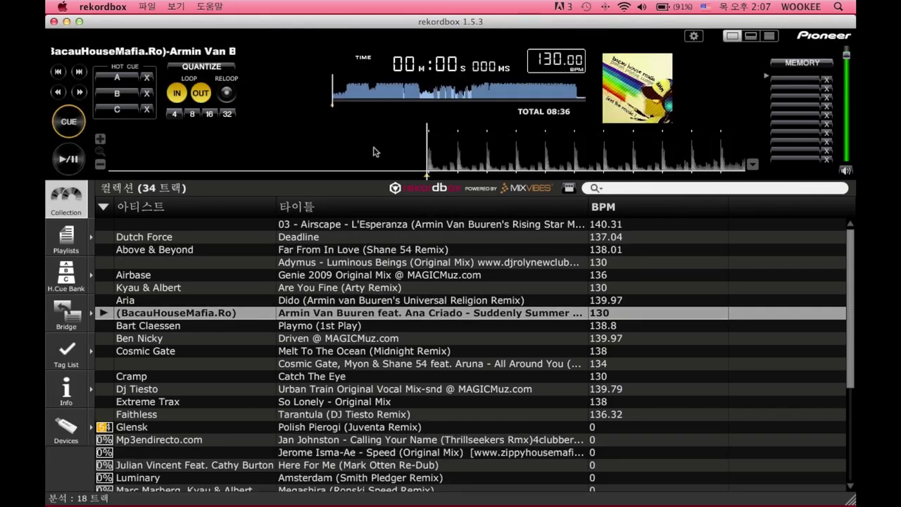
pyautogui.moveTo(541, 141)
pyautogui.mouseDown()
pyautogui.moveTo(516, 141)
pyautogui.moveTo(531, 142)
pyautogui.mouseUp()
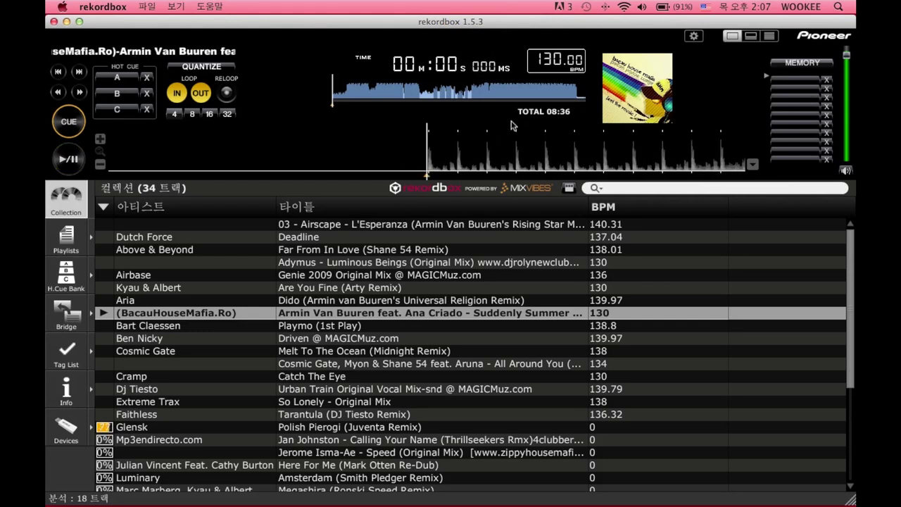
pyautogui.click(101, 139)
pyautogui.click(101, 139)
pyautogui.click(100, 139)
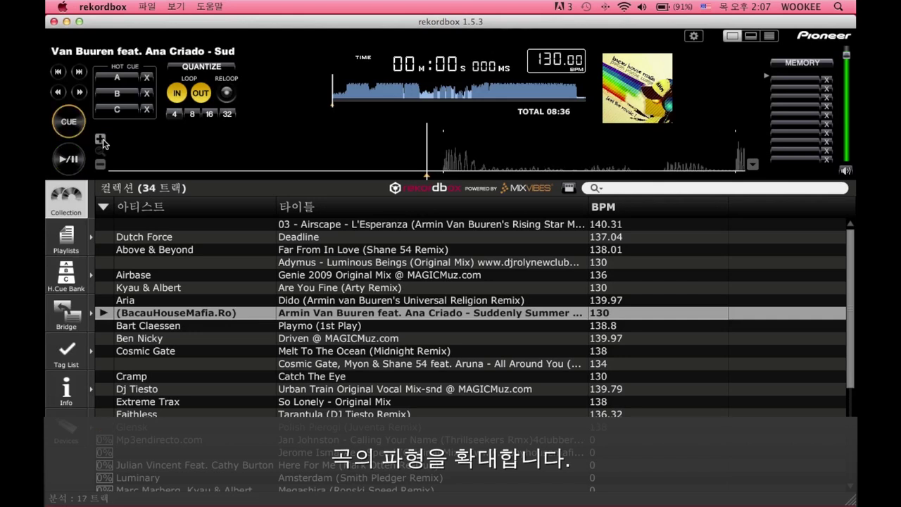
pyautogui.moveTo(502, 156); pyautogui.dragTo(497, 156)
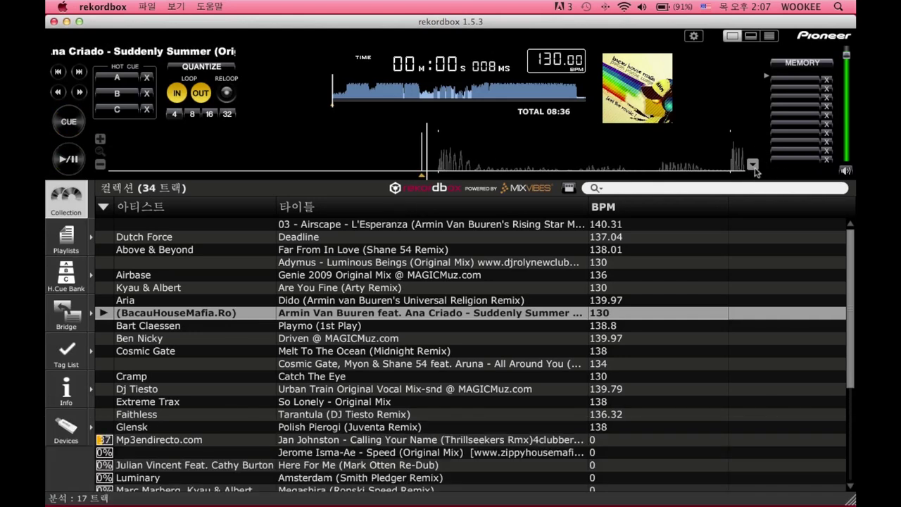
# Show the beat grid editing controls and nudge the grid in both directions to align it with the track's first beat.
pyautogui.click(753, 166)
pyautogui.moveTo(548, 167); pyautogui.dragTo(546, 163)
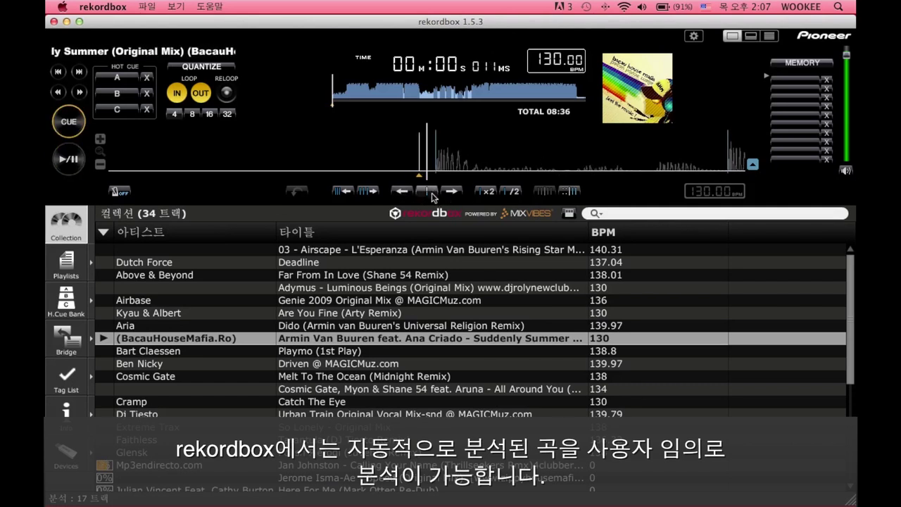
pyautogui.click(401, 191)
pyautogui.click(402, 191)
pyautogui.click(452, 190)
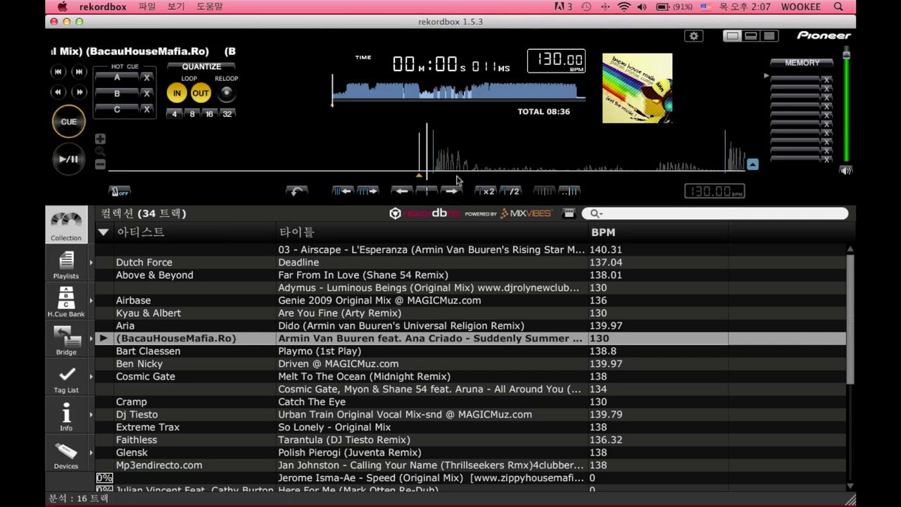
pyautogui.moveTo(479, 162); pyautogui.dragTo(471, 161)
pyautogui.click(451, 190)
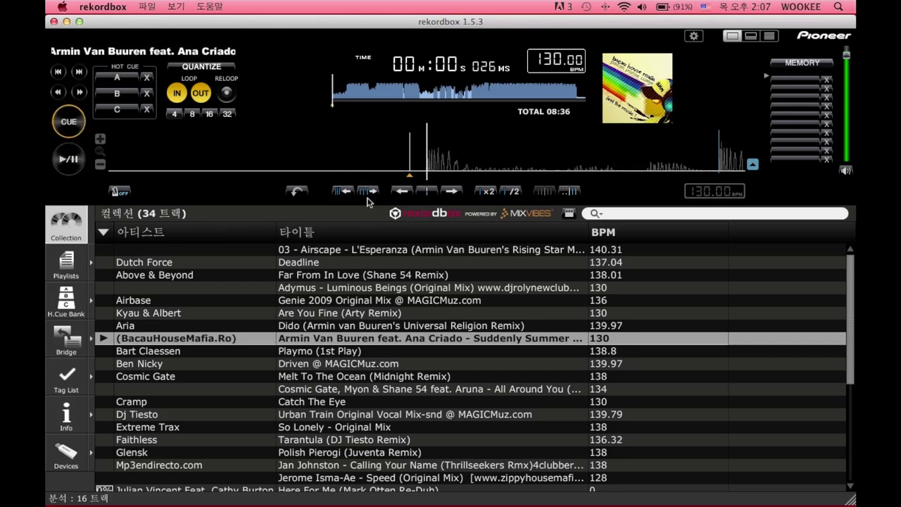
# Widen the beat grid interval to 126.58 BPM and narrow it again to 129.58 BPM.
pyautogui.click(367, 191)
pyautogui.click(368, 191)
pyautogui.click(367, 193)
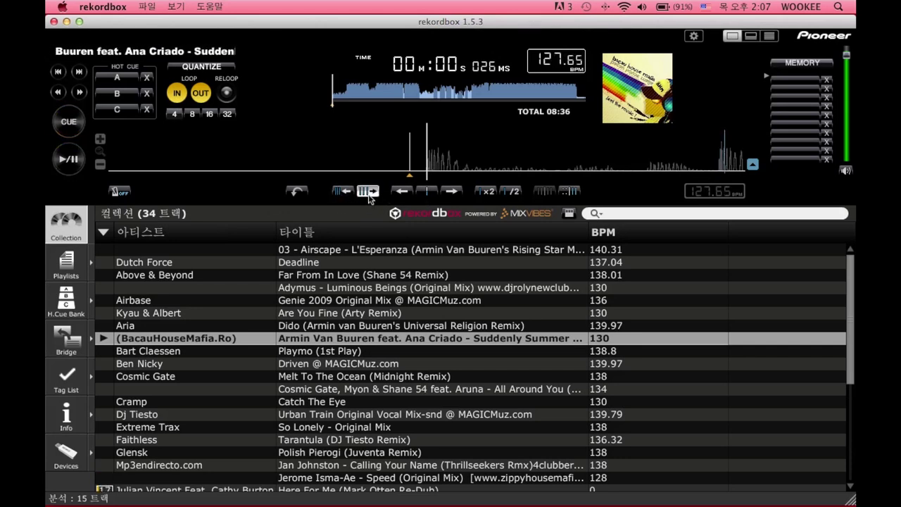
pyautogui.click(368, 191)
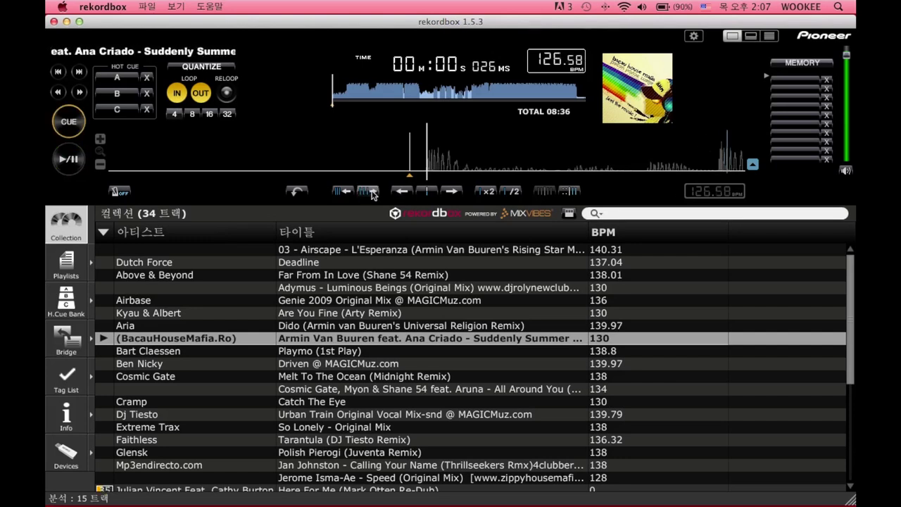
pyautogui.click(343, 191)
pyautogui.click(343, 191)
pyautogui.click(343, 191)
pyautogui.click(342, 192)
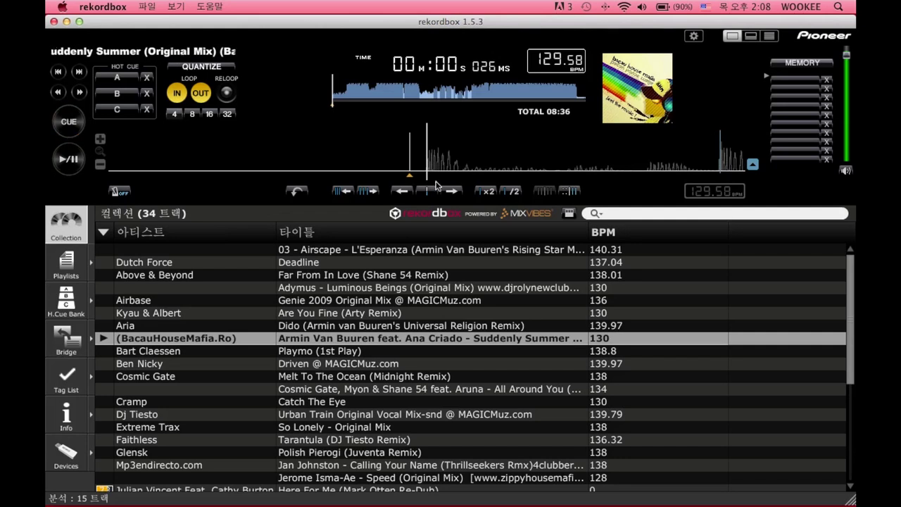
# Shift the beat grid earlier and back later onto the first beat, and hide the grid editing controls.
pyautogui.click(402, 192)
pyautogui.click(402, 192)
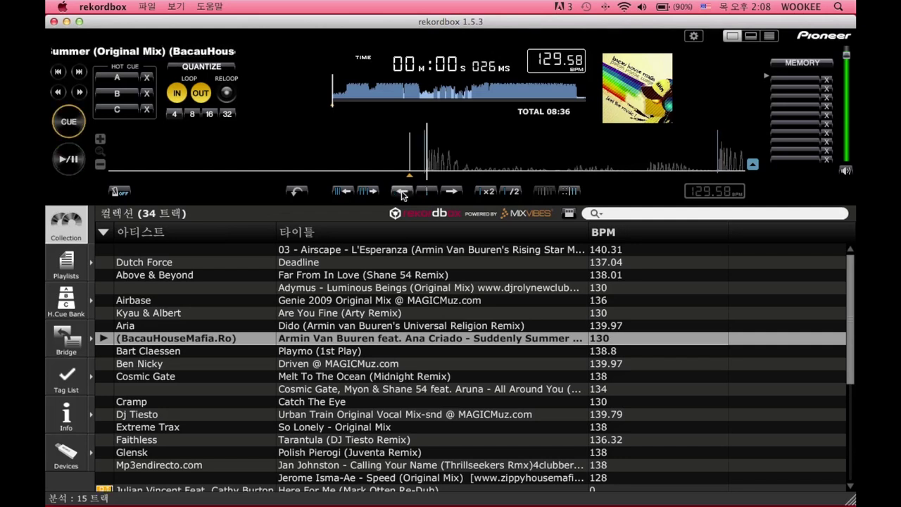
pyautogui.click(451, 190)
pyautogui.click(451, 191)
pyautogui.click(452, 191)
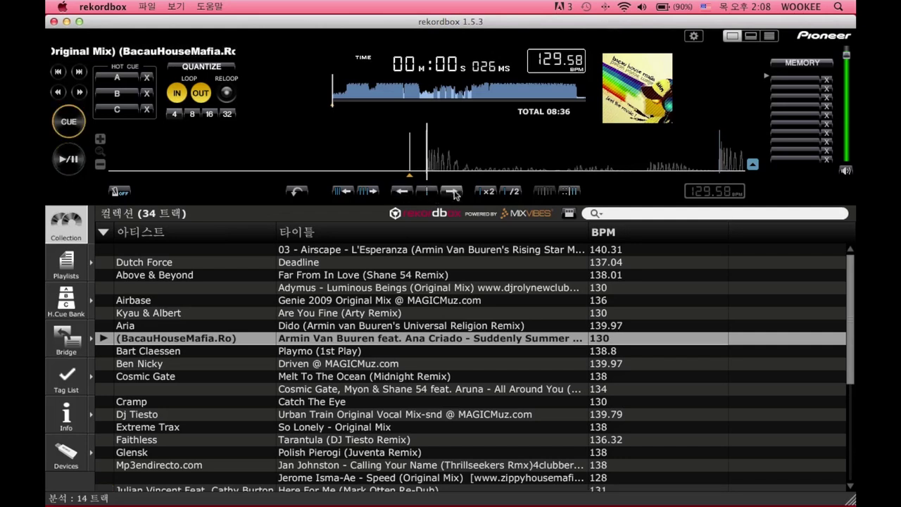
pyautogui.click(752, 165)
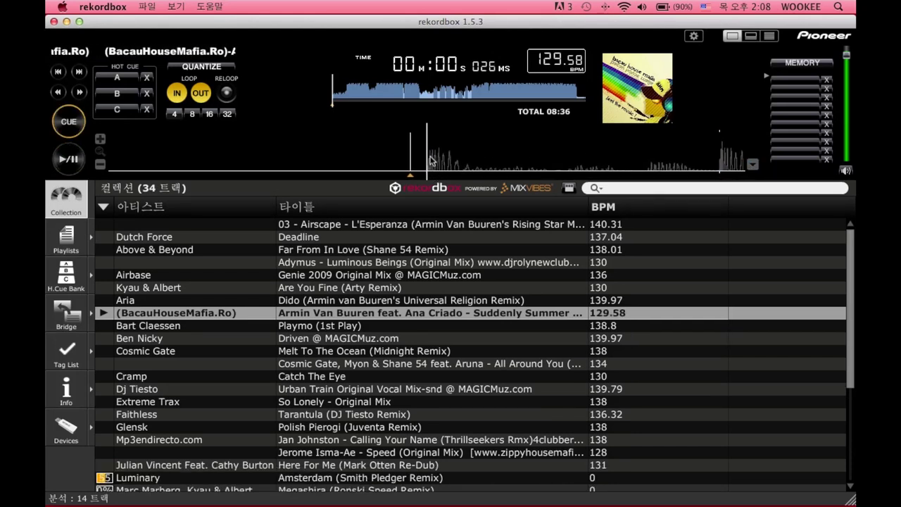
# Set a cue point at the track's first beat, at 00:00.026, and return playback to it.
pyautogui.rightClick(432, 161)
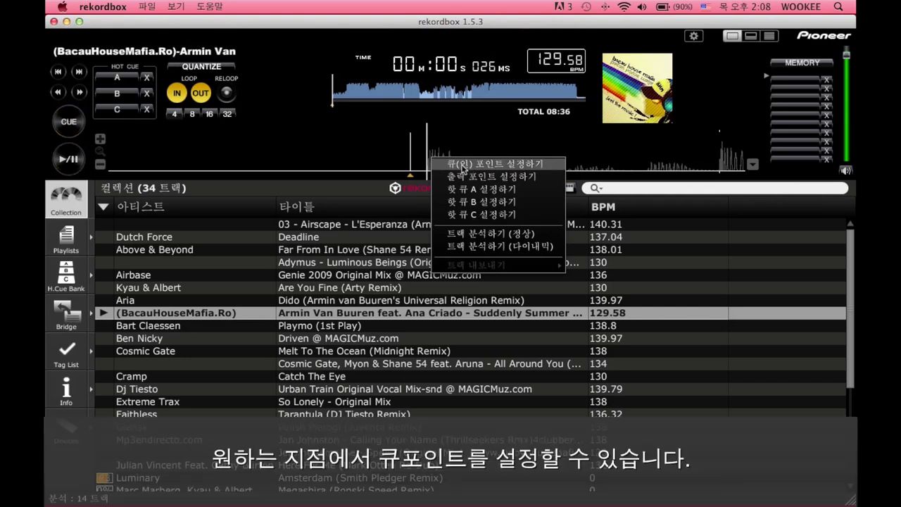
pyautogui.click(482, 166)
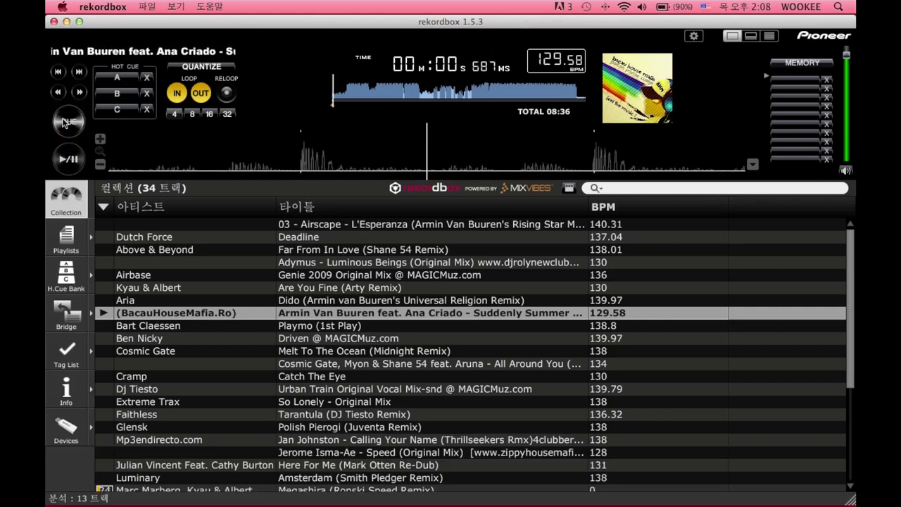
pyautogui.click(63, 123)
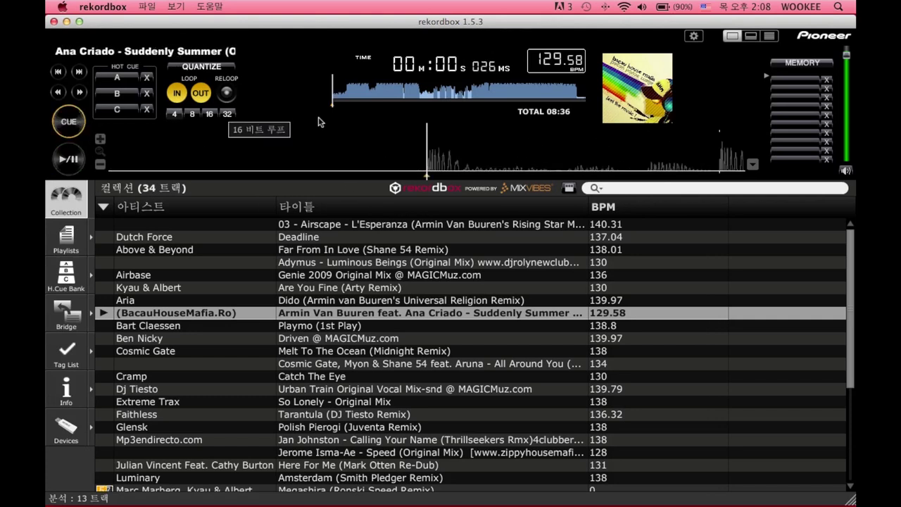
# Load Are You Fine (Arty Remix) by Kyau & Albert and set hot cue A at 00:59.098.
pyautogui.press('Up')
pyautogui.press('Up')
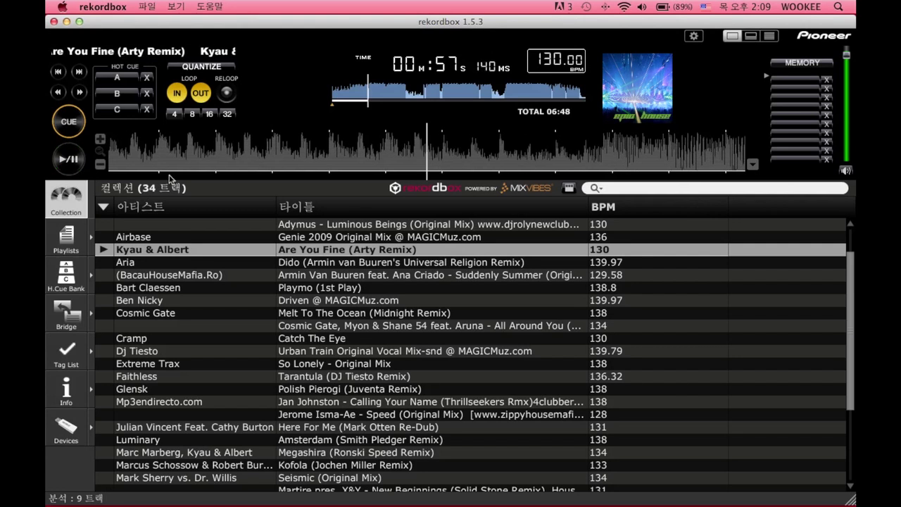
pyautogui.click(67, 160)
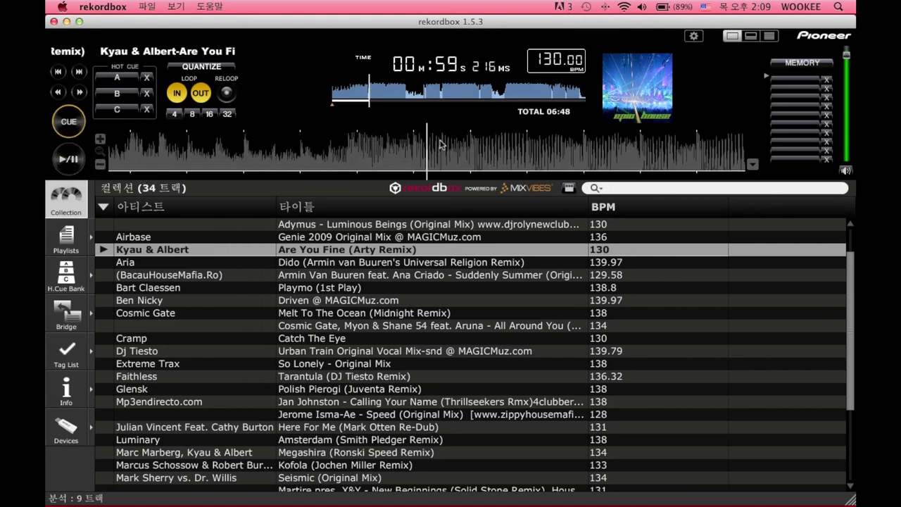
pyautogui.moveTo(447, 144); pyautogui.dragTo(452, 147)
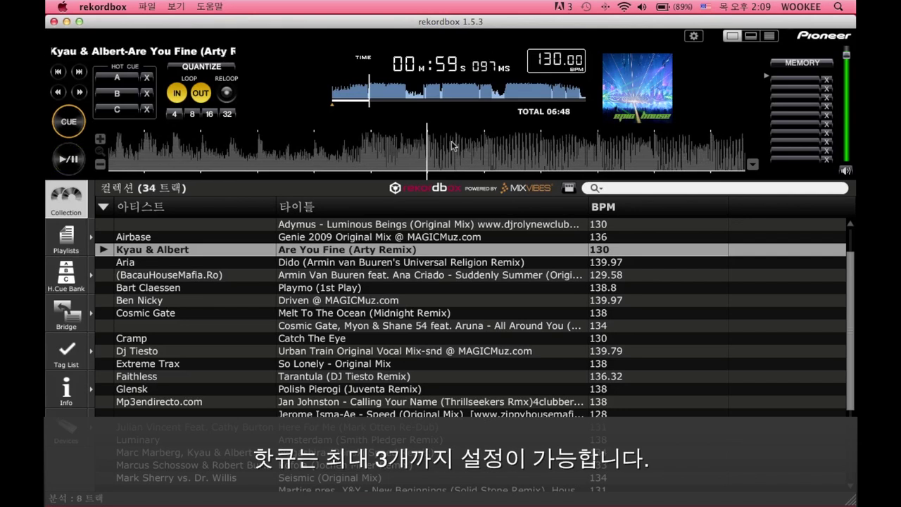
pyautogui.click(68, 169)
pyautogui.click(118, 78)
pyautogui.click(118, 78)
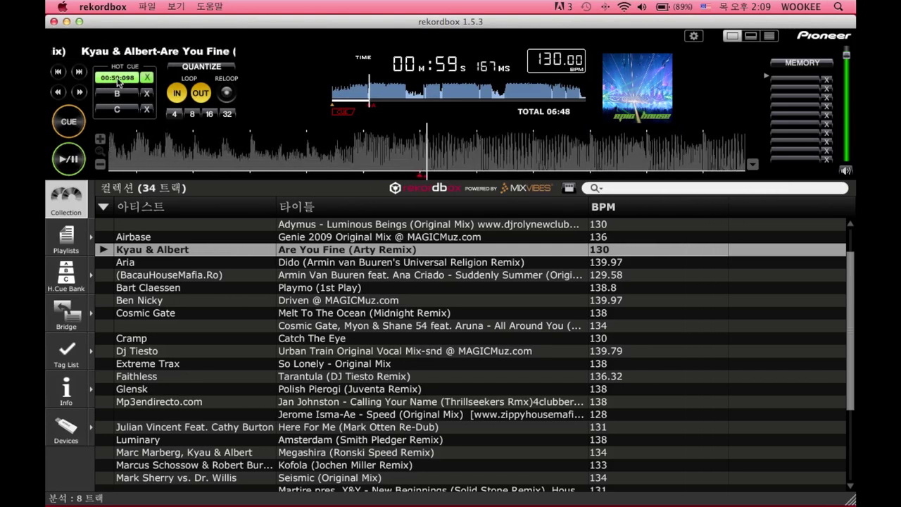
# Move playback to the next build-up in the track and set hot cue B at 02:27.726.
pyautogui.moveTo(389, 169); pyautogui.dragTo(270, 171)
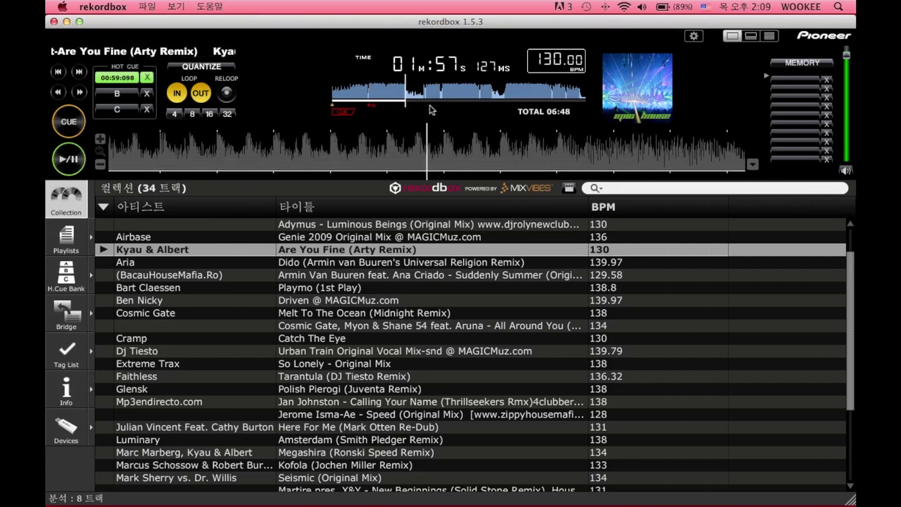
pyautogui.click(403, 99)
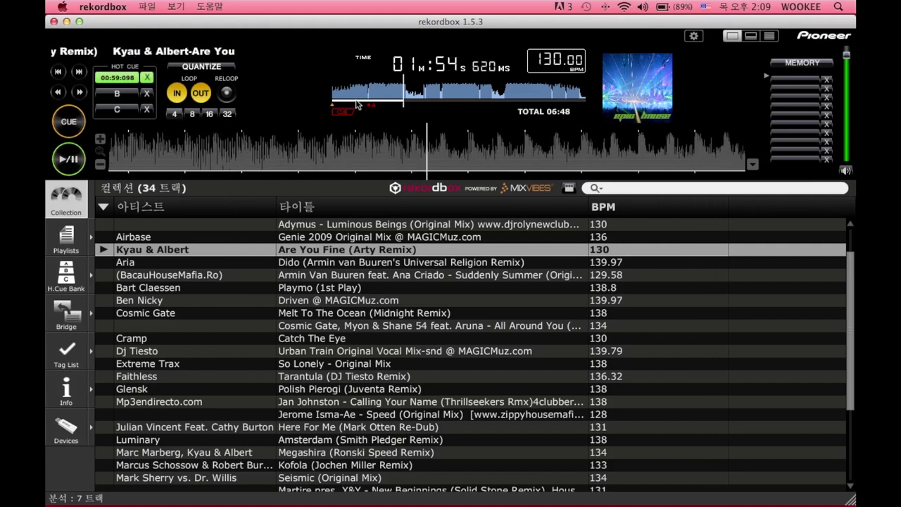
pyautogui.press('XF86AudioRaiseVolume')
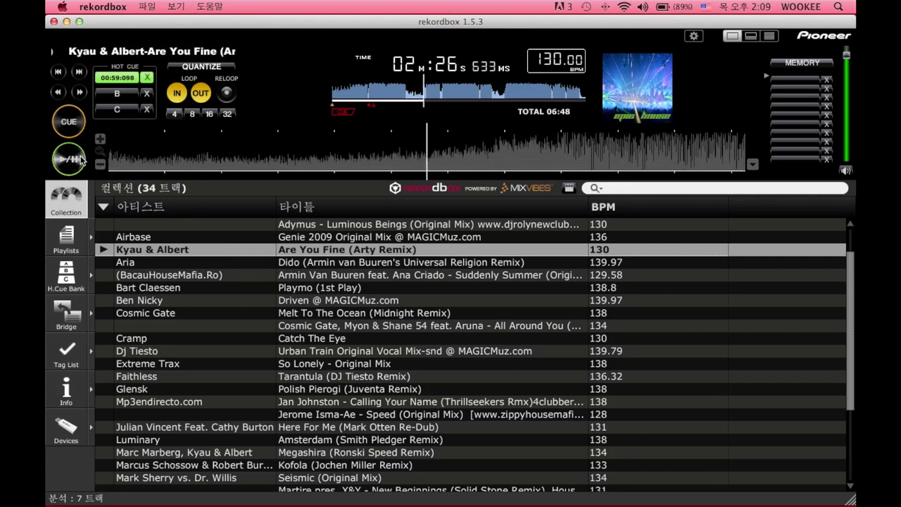
pyautogui.moveTo(471, 152); pyautogui.dragTo(490, 152)
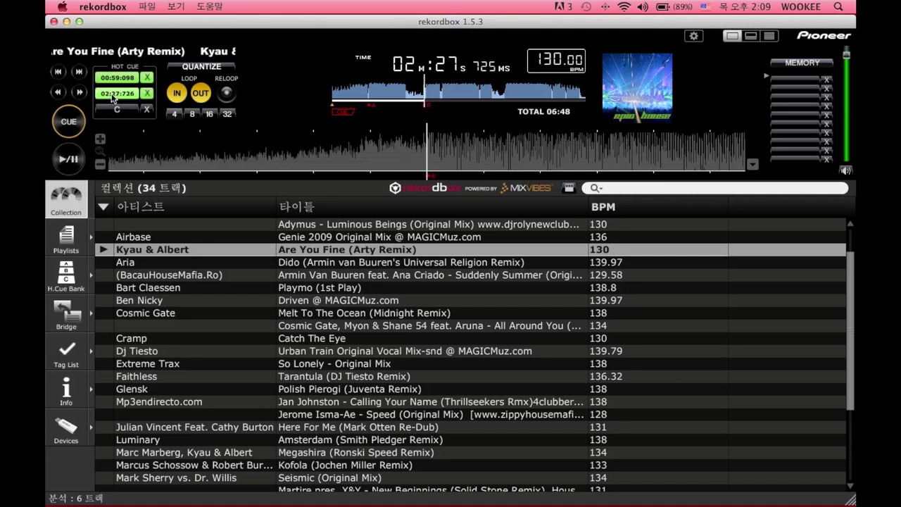
# Advance the track to the following section and set hot cue C at 02:57.258.
pyautogui.click(433, 98)
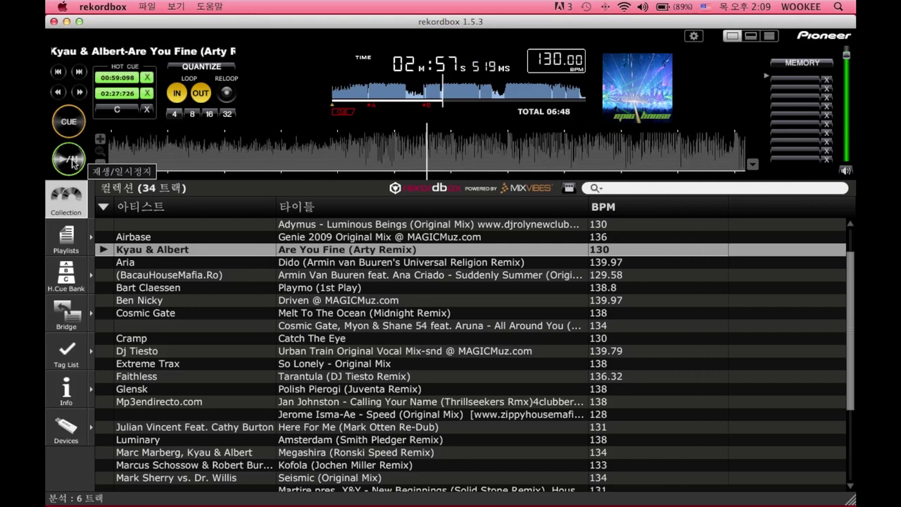
pyautogui.click(511, 130)
pyautogui.moveTo(511, 130); pyautogui.dragTo(534, 147)
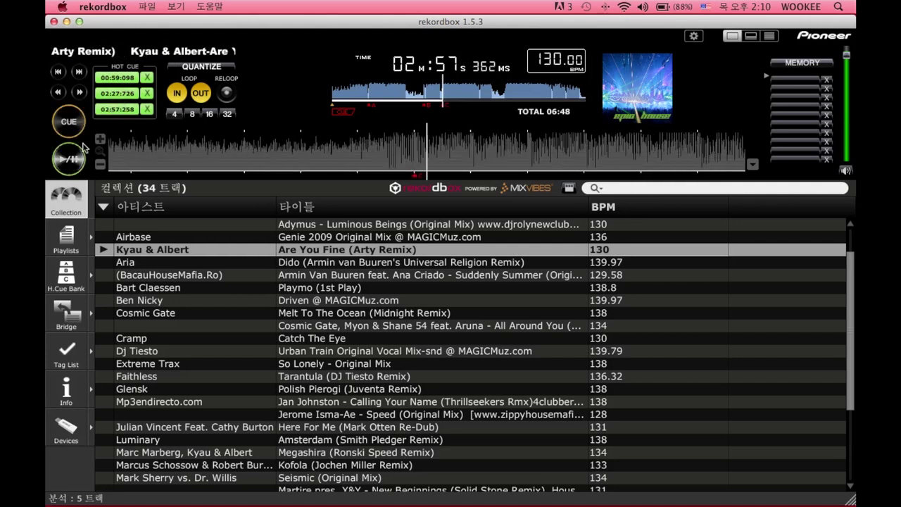
# Play the track from hot cues A, B and C in turn to preview the stored points.
pyautogui.click(114, 79)
pyautogui.click(118, 93)
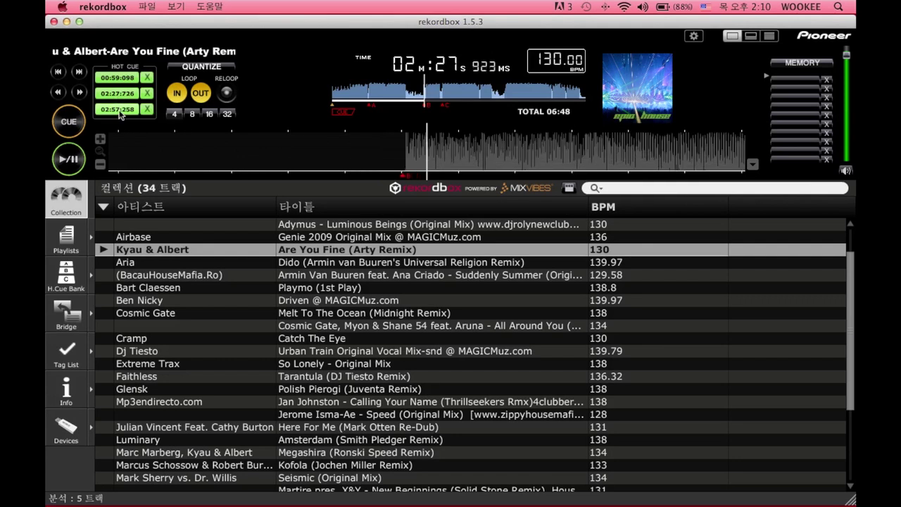
pyautogui.click(118, 110)
pyautogui.click(118, 110)
pyautogui.click(119, 110)
pyautogui.click(118, 109)
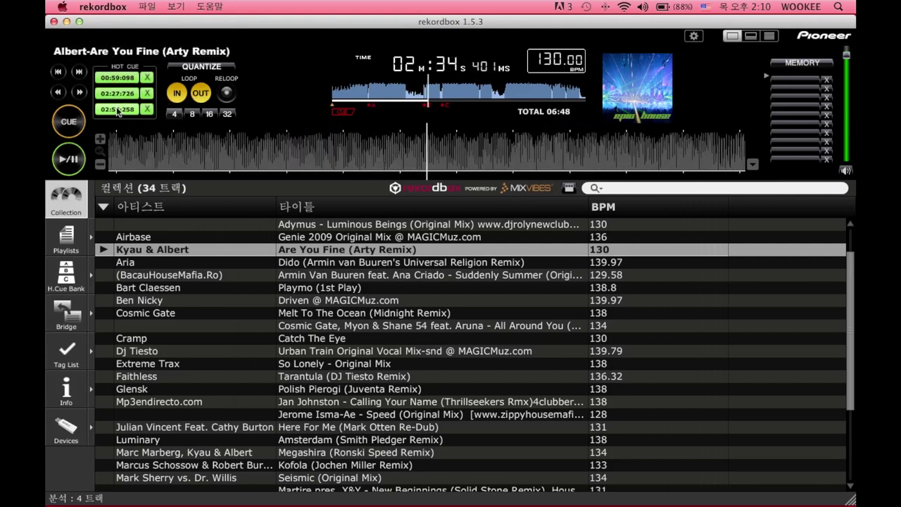
# Set loop in and loop out points for a very short loop at about 02:36 and exit the loop.
pyautogui.moveTo(200, 96)
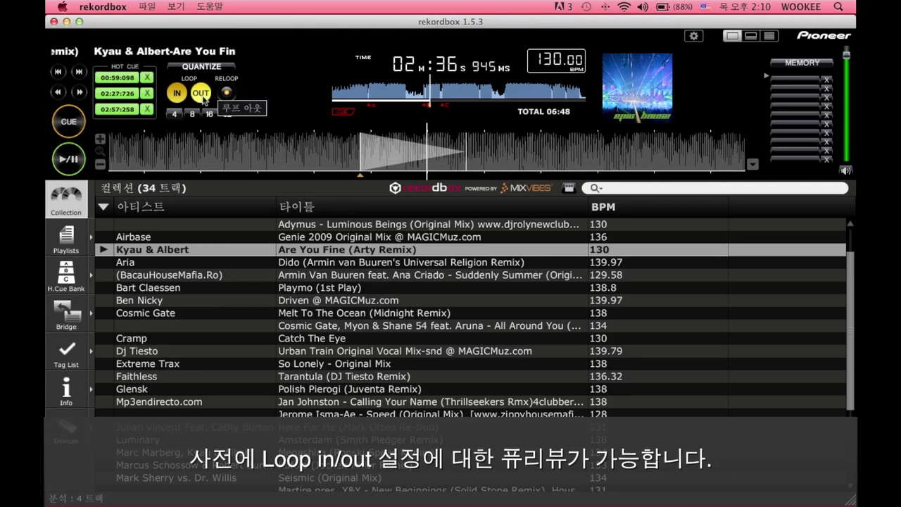
pyautogui.click(182, 96)
pyautogui.click(182, 96)
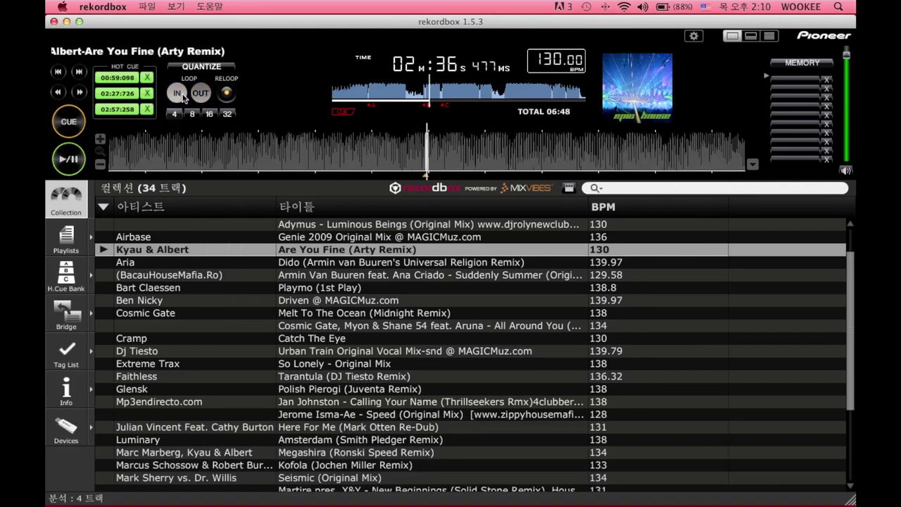
pyautogui.click(222, 96)
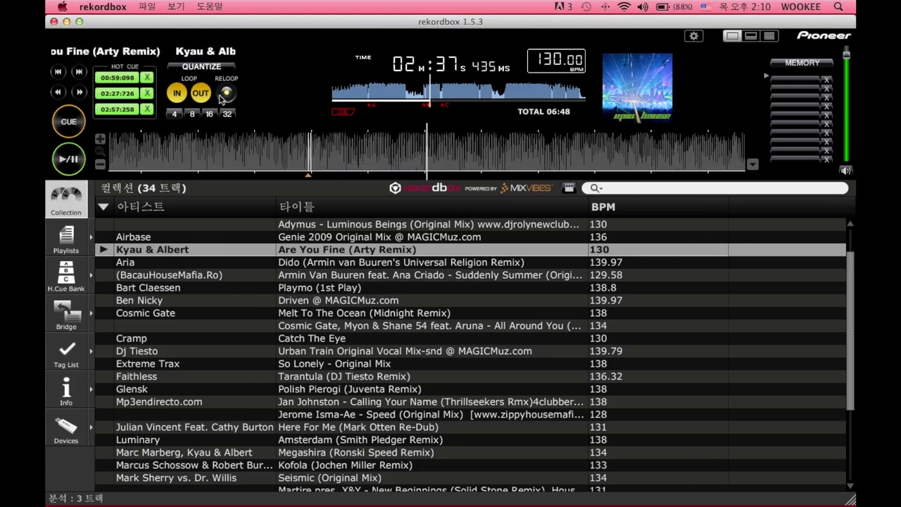
# Turn on Quantize and store the track's cue point at 02:39.957 in memory.
pyautogui.click(188, 68)
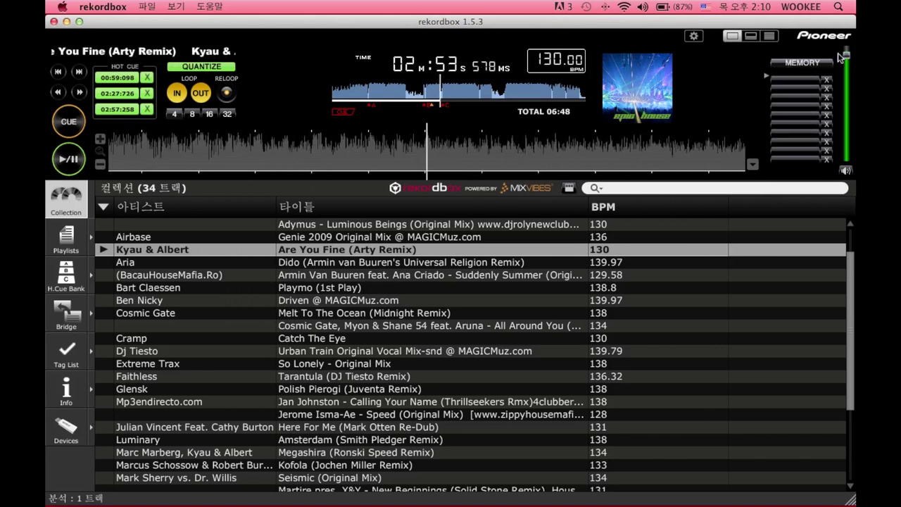
pyautogui.moveTo(847, 54)
pyautogui.mouseDown()
pyautogui.moveTo(849, 146)
pyautogui.moveTo(848, 55)
pyautogui.mouseUp()
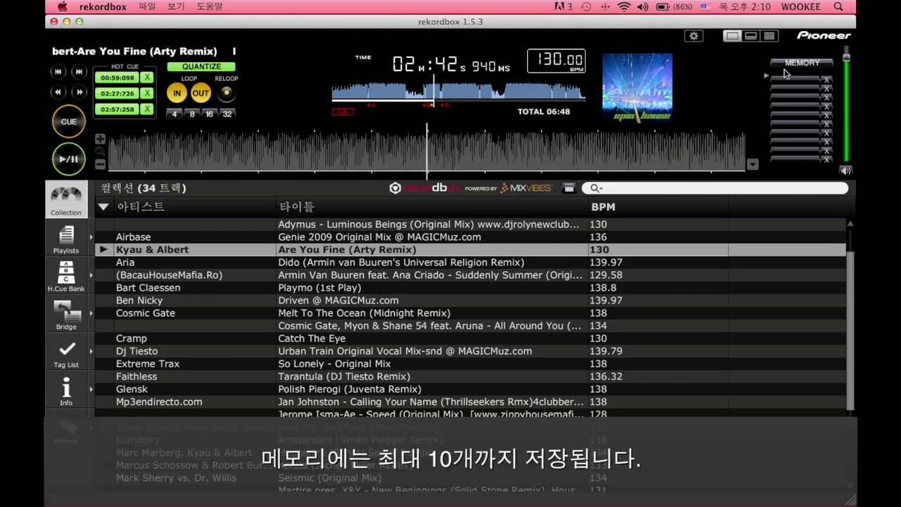
pyautogui.click(786, 65)
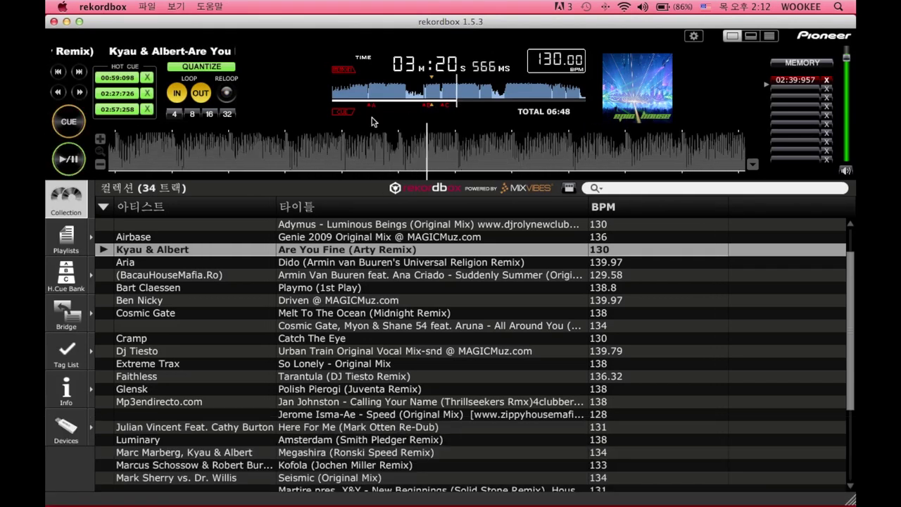
# Jump ahead in the track to about 03:58 and 04:52 and store the cue point in memory.
pyautogui.click(480, 97)
pyautogui.click(478, 97)
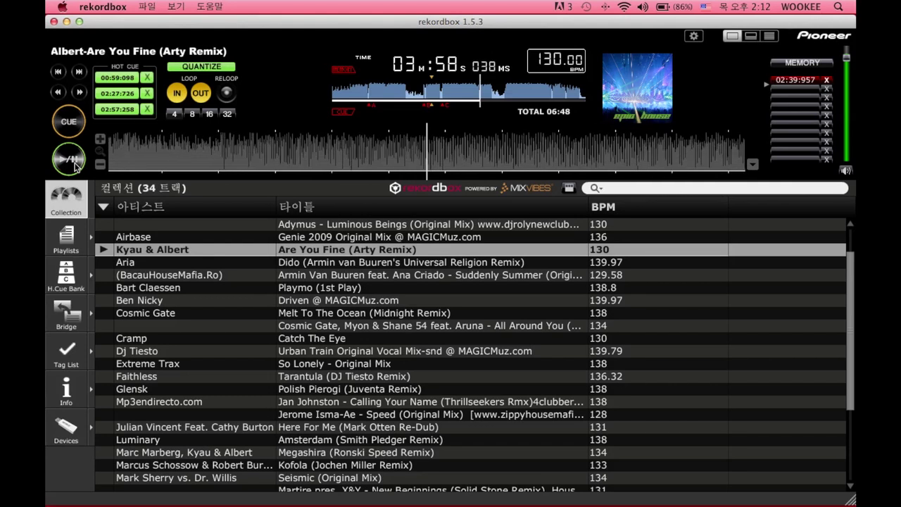
pyautogui.click(508, 93)
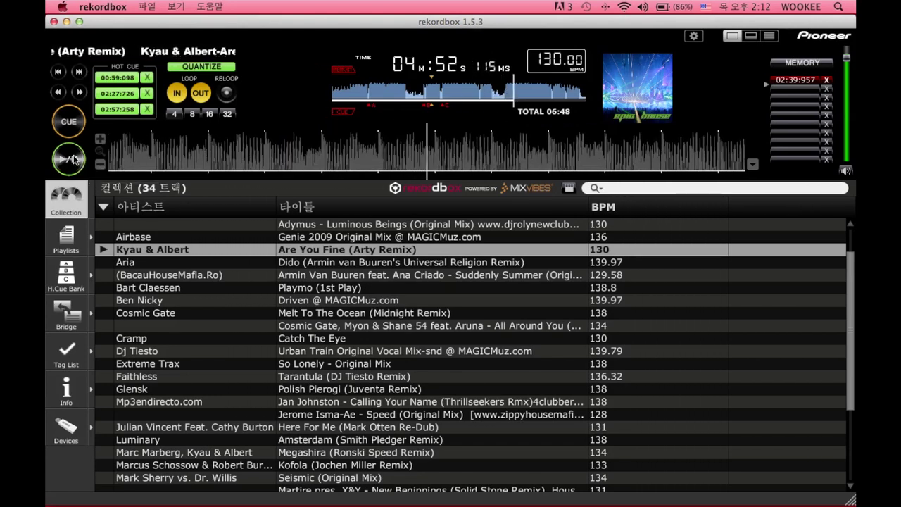
pyautogui.click(815, 63)
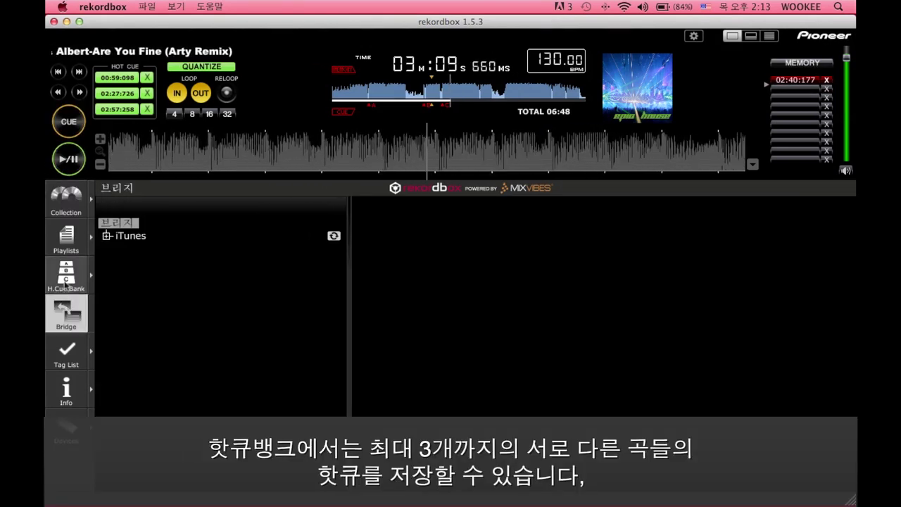
# Create a hot cue bank list named WOOKEE HOT CUE.
pyautogui.click(65, 281)
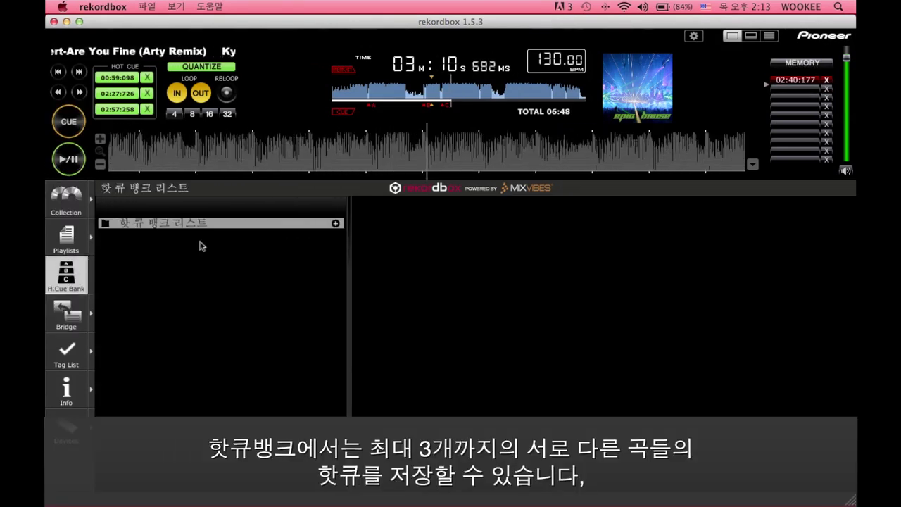
pyautogui.click(336, 224)
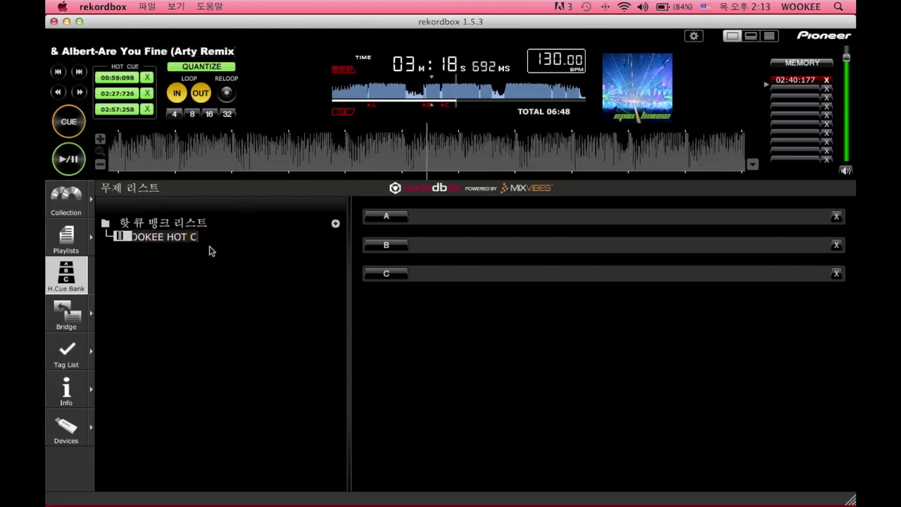
pyautogui.press('Return')
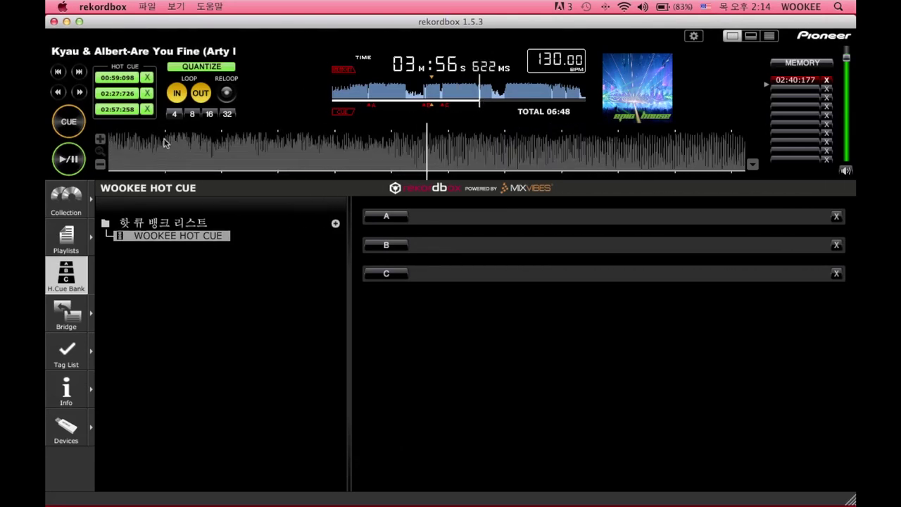
# Locate 02:57.254 in Are You Fine (Arty Remix), store it in bank slot A and play it.
pyautogui.click(440, 99)
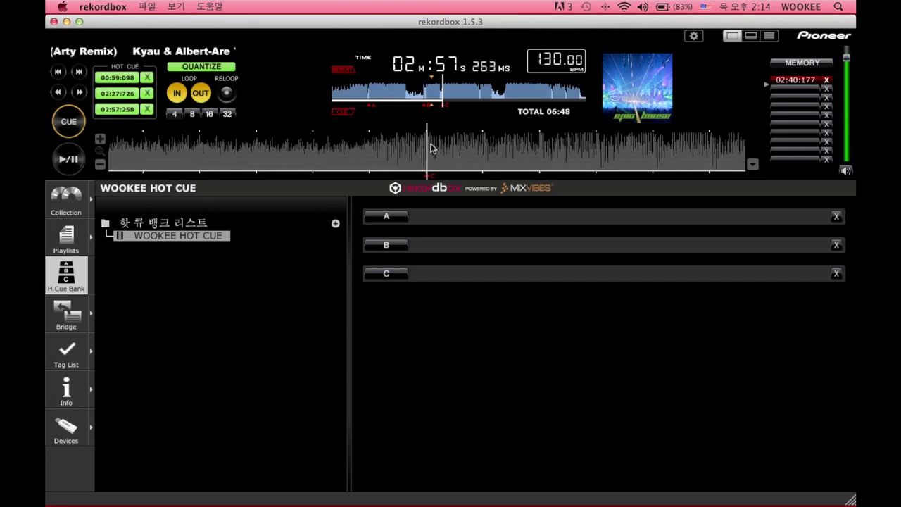
pyautogui.click(380, 219)
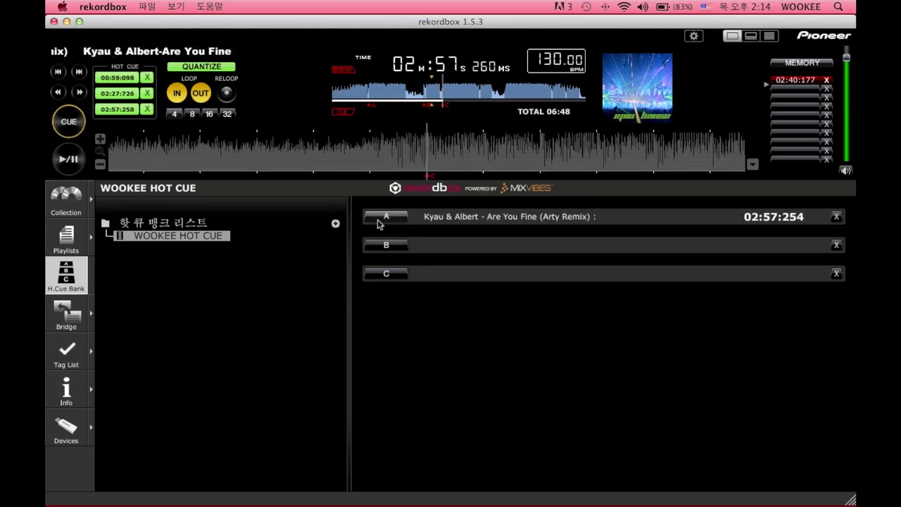
pyautogui.click(382, 220)
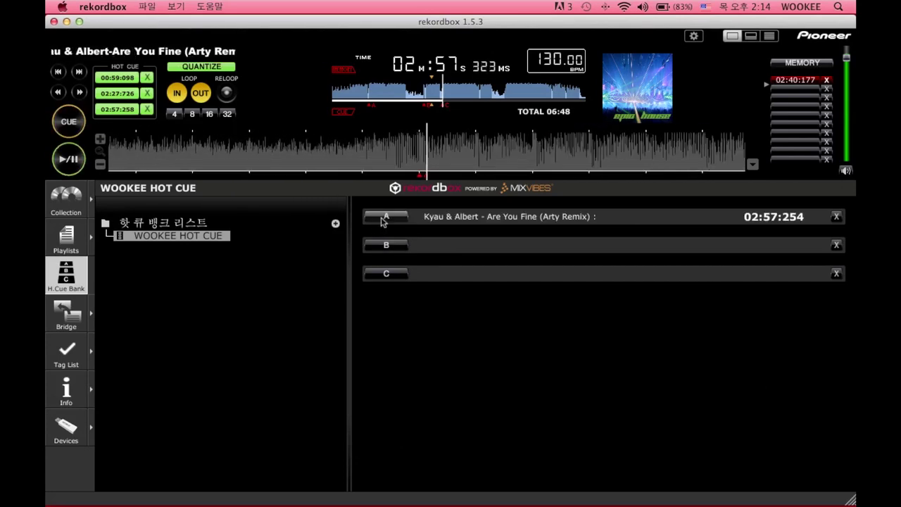
# Load the collection's Armin Van Buuren feat. Ana Criado - Suddenly Summer, store 05:21.347 in bank slot B and play it repeatedly.
pyautogui.click(65, 197)
pyautogui.moveTo(305, 275); pyautogui.dragTo(399, 89)
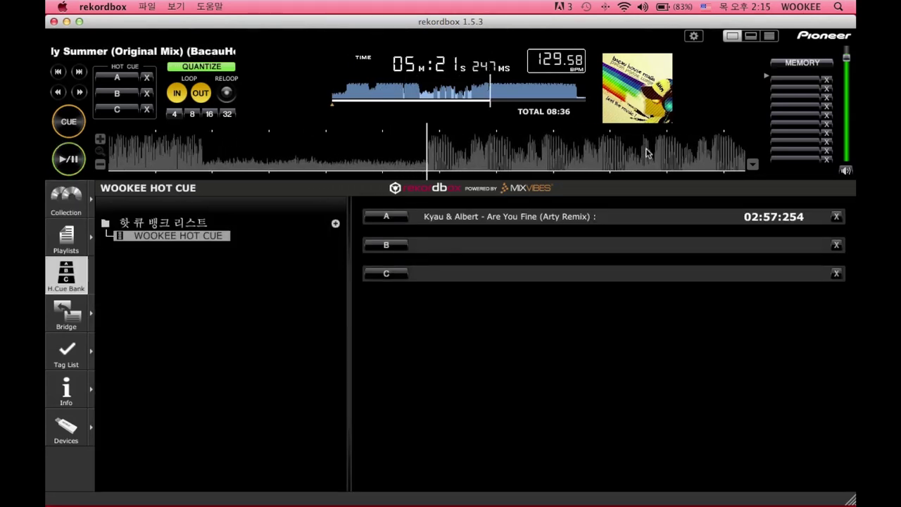
pyautogui.click(385, 245)
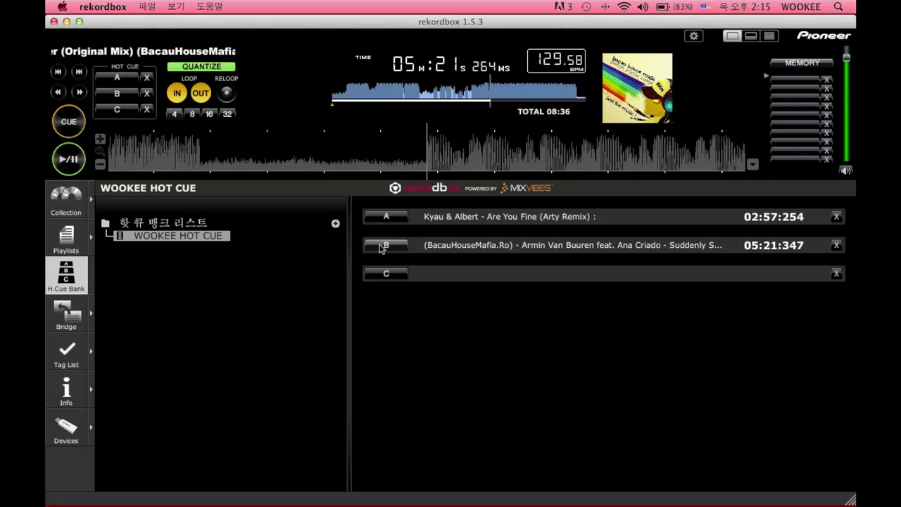
pyautogui.click(381, 247)
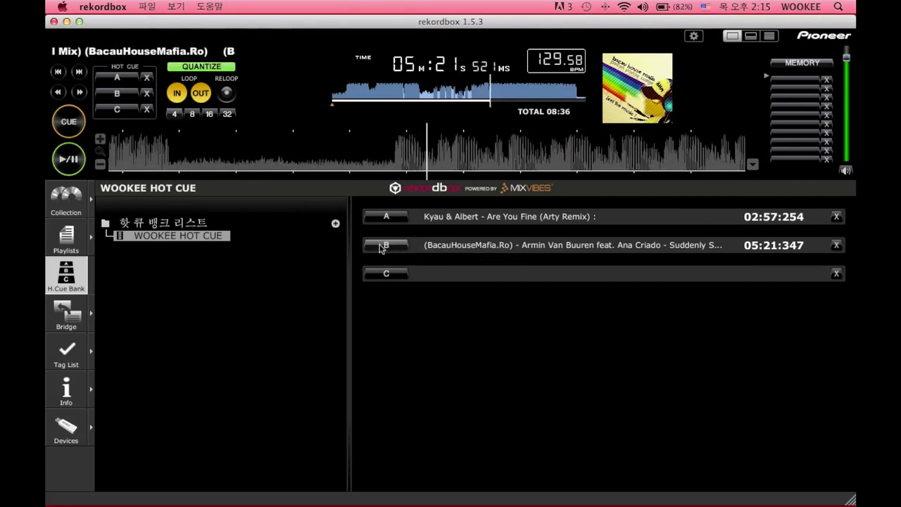
pyautogui.click(381, 247)
pyautogui.click(381, 246)
pyautogui.click(380, 246)
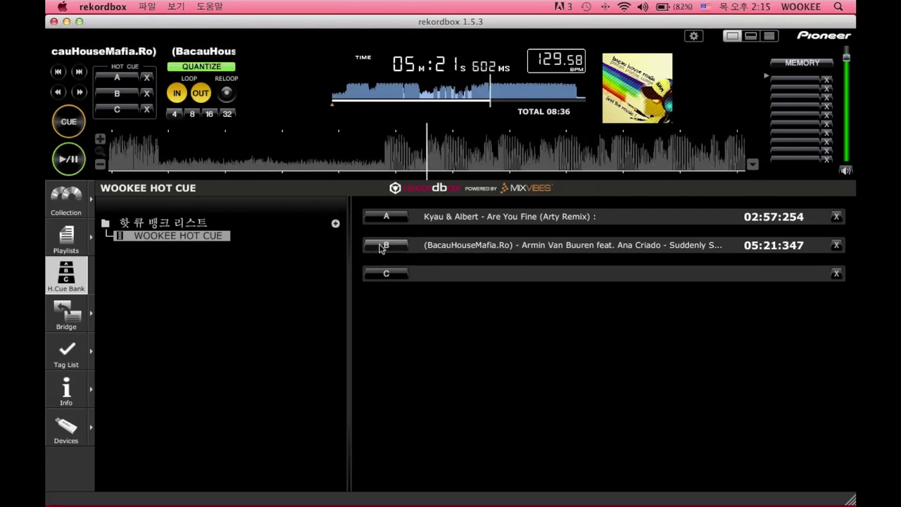
pyautogui.click(381, 246)
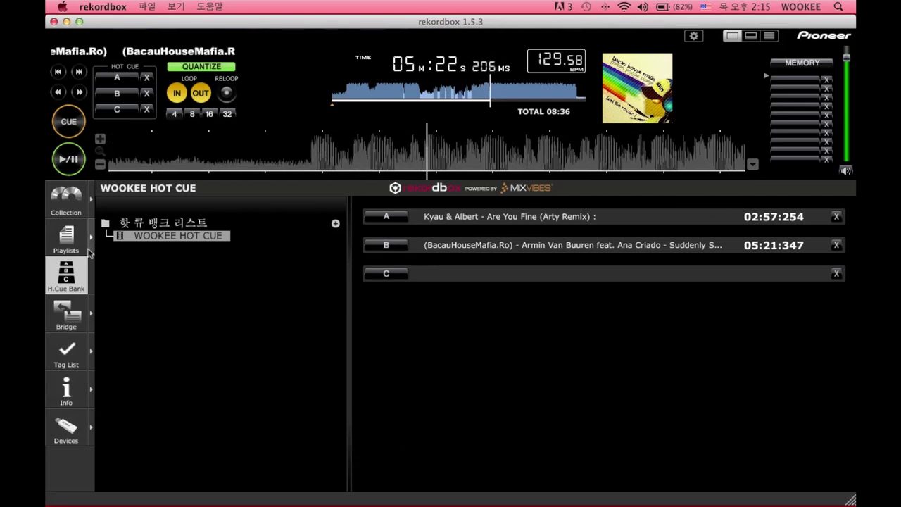
# Load Jerome Isma-Ae - Speed (Original Mix) from the collection and store its point at 02:30.338 in bank slot C.
pyautogui.click(68, 206)
pyautogui.moveTo(326, 357); pyautogui.dragTo(432, 118)
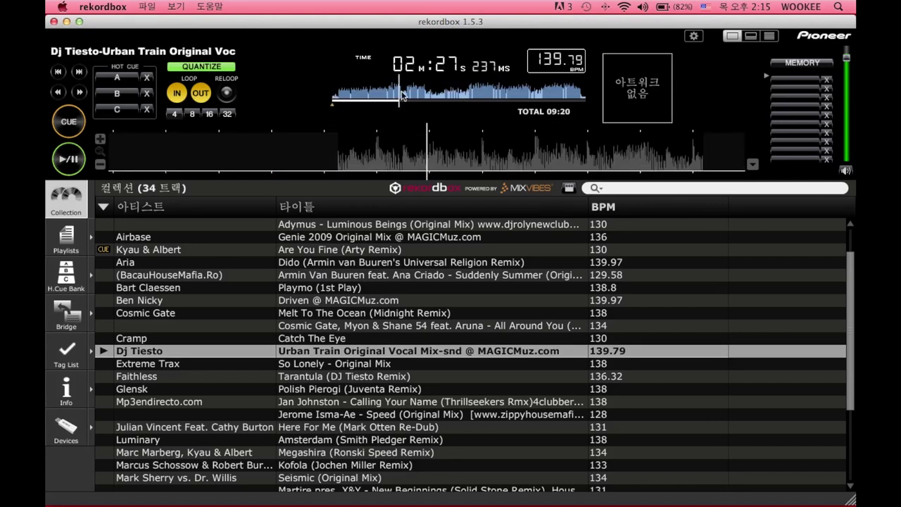
pyautogui.click(345, 413)
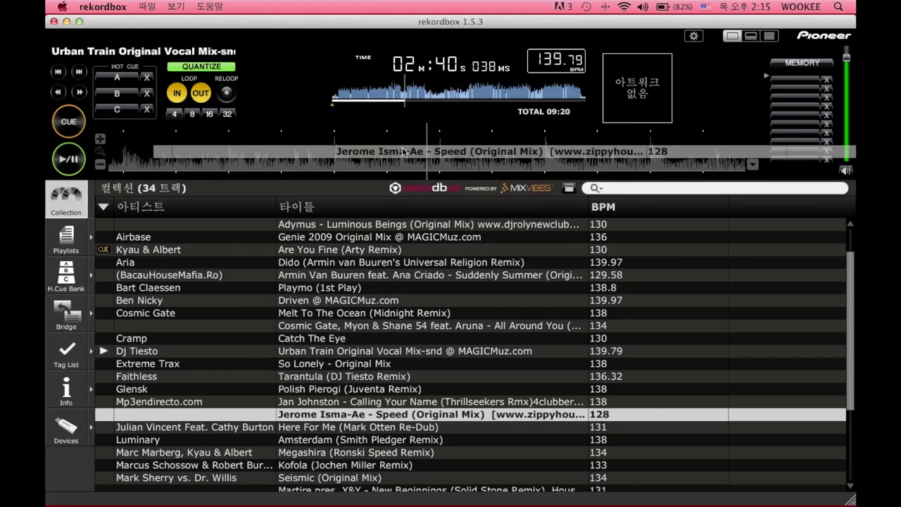
pyautogui.moveTo(345, 413); pyautogui.dragTo(390, 93)
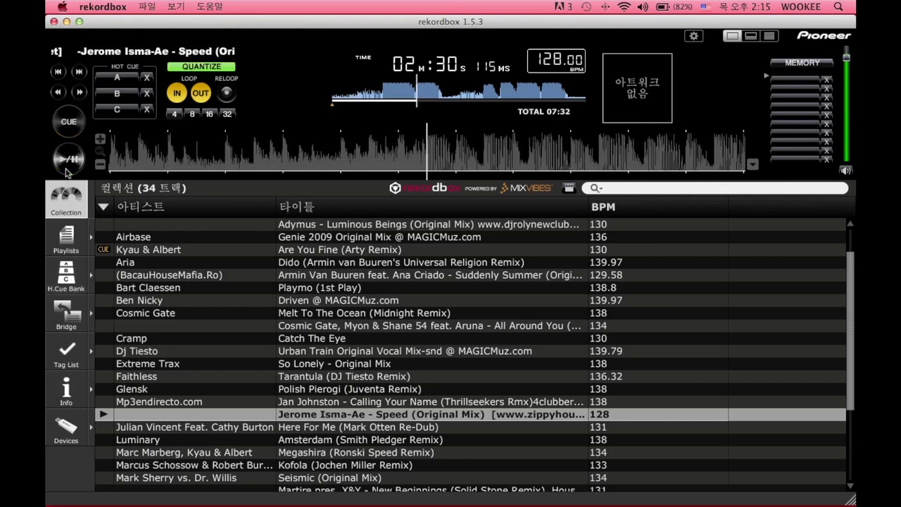
pyautogui.click(65, 276)
pyautogui.click(386, 273)
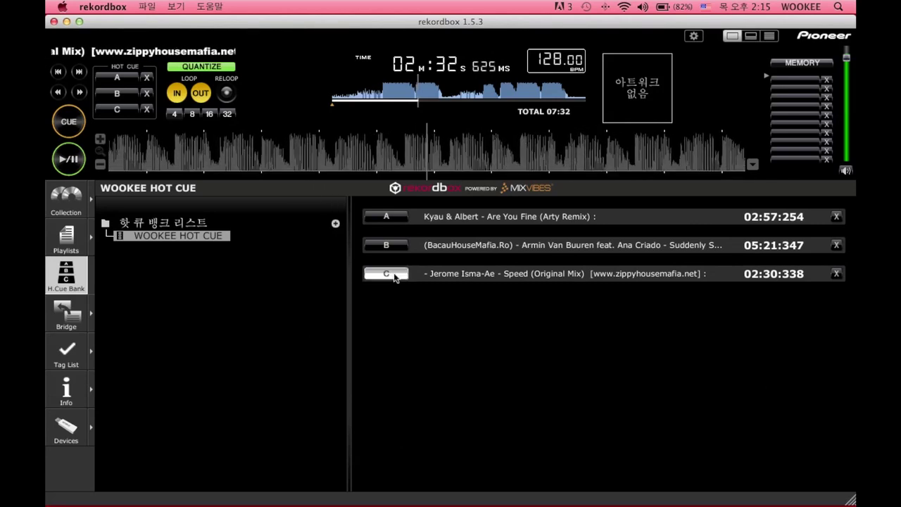
# Play the three tracks stored in bank slots A, B and C in turn to preview switching between their hot cues.
pyautogui.click(396, 221)
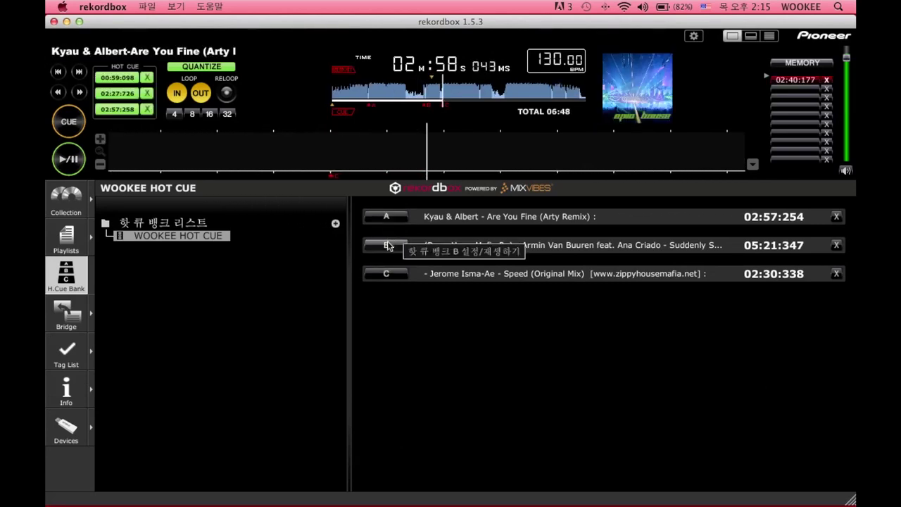
pyautogui.click(388, 246)
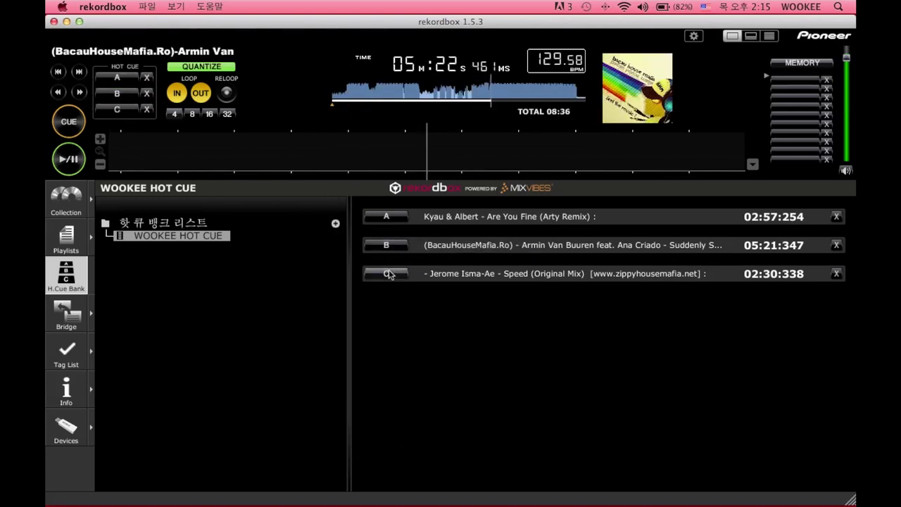
pyautogui.click(391, 273)
pyautogui.click(386, 218)
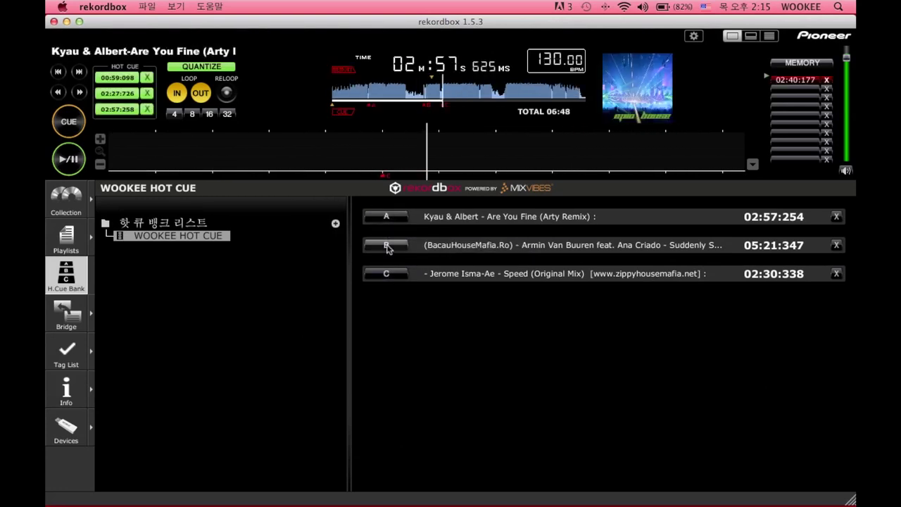
pyautogui.click(387, 247)
pyautogui.click(392, 275)
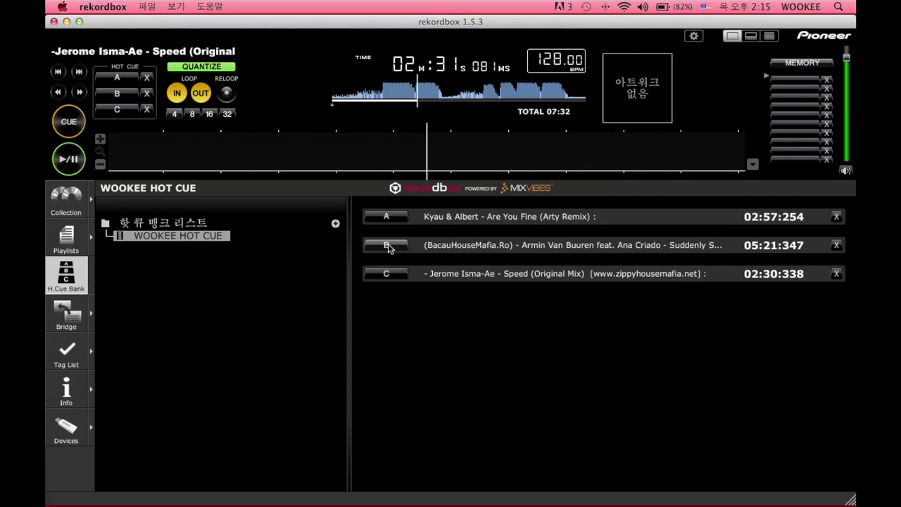
pyautogui.click(388, 246)
pyautogui.click(388, 217)
pyautogui.click(387, 246)
pyautogui.click(387, 273)
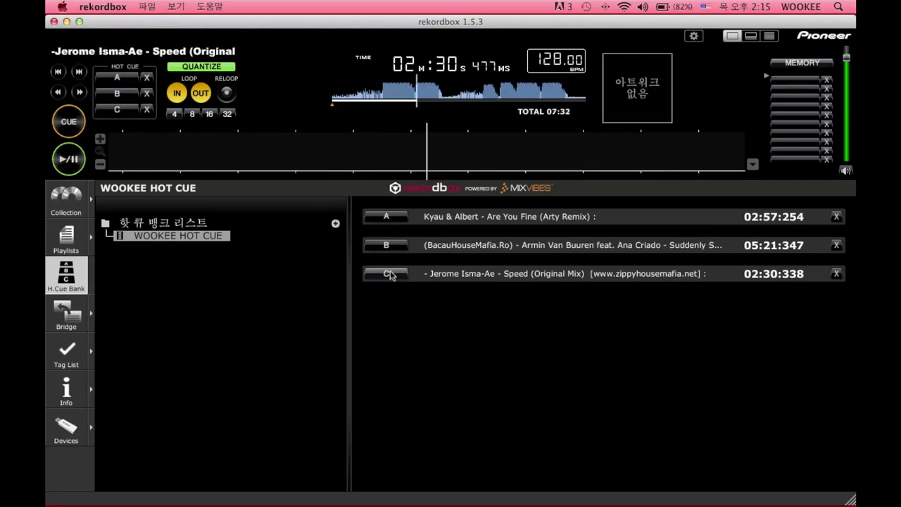
pyautogui.click(386, 217)
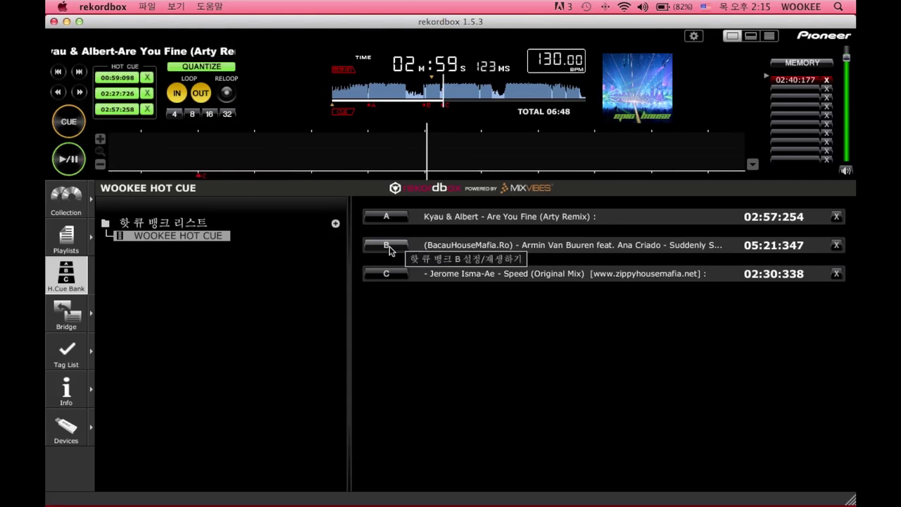
pyautogui.click(387, 246)
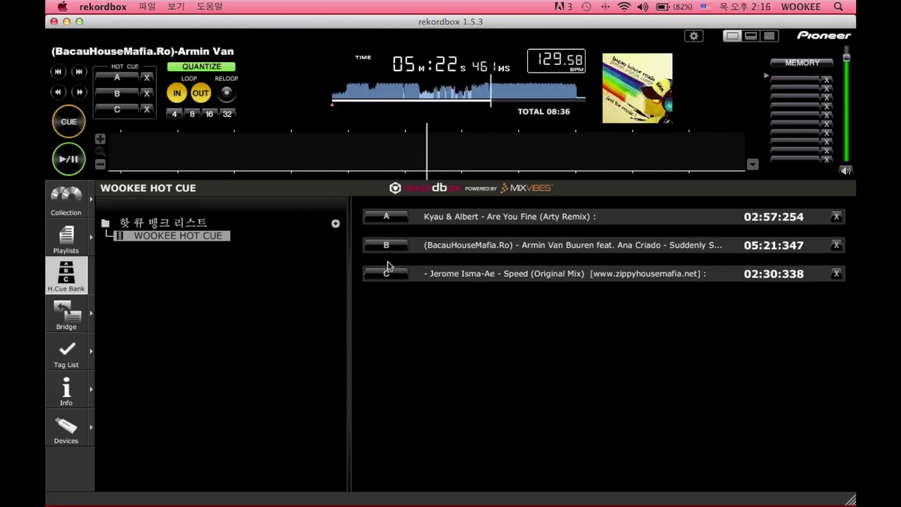
pyautogui.click(392, 275)
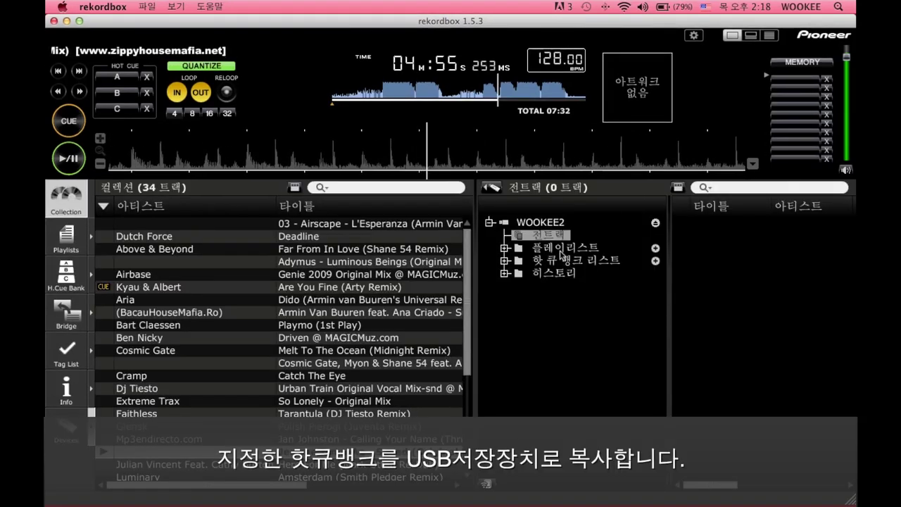
# Copy the WOOKEE HOT CUE bank into the USB device's hot cue bank list and show all tracks on the device.
pyautogui.click(562, 260)
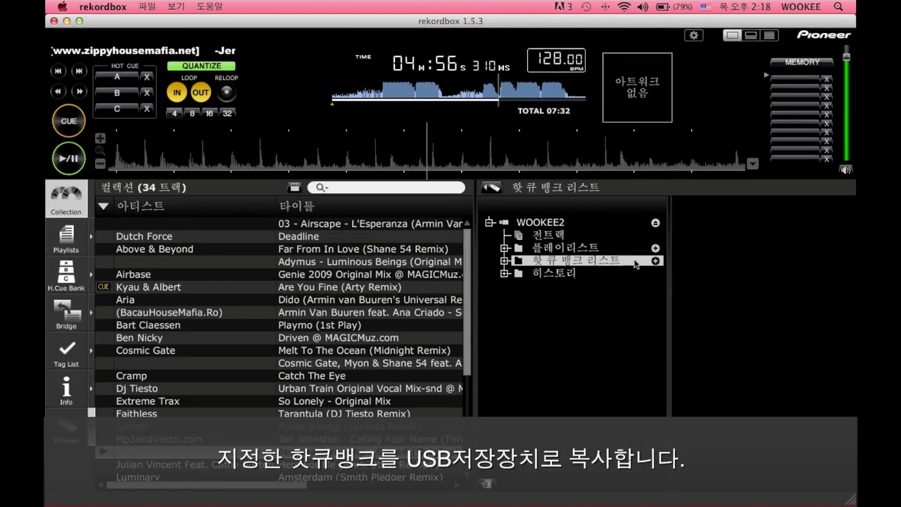
pyautogui.click(71, 276)
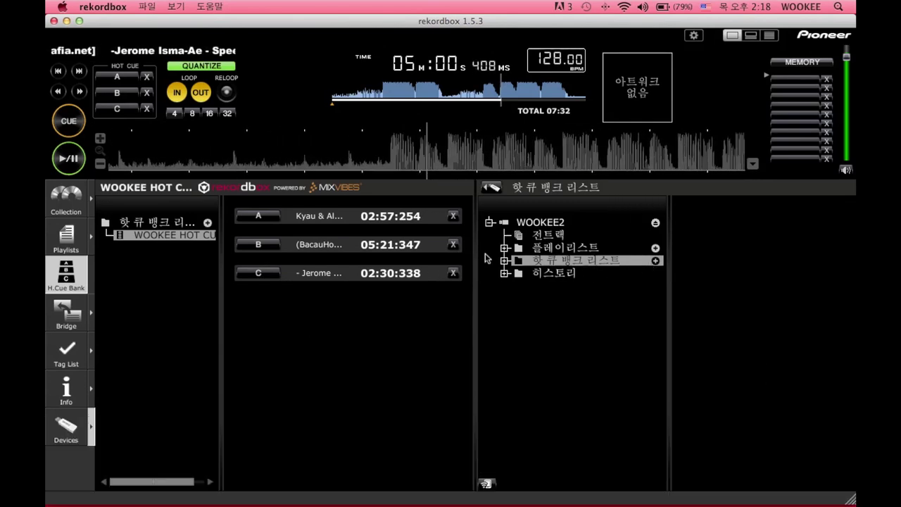
pyautogui.moveTo(182, 235); pyautogui.dragTo(578, 264)
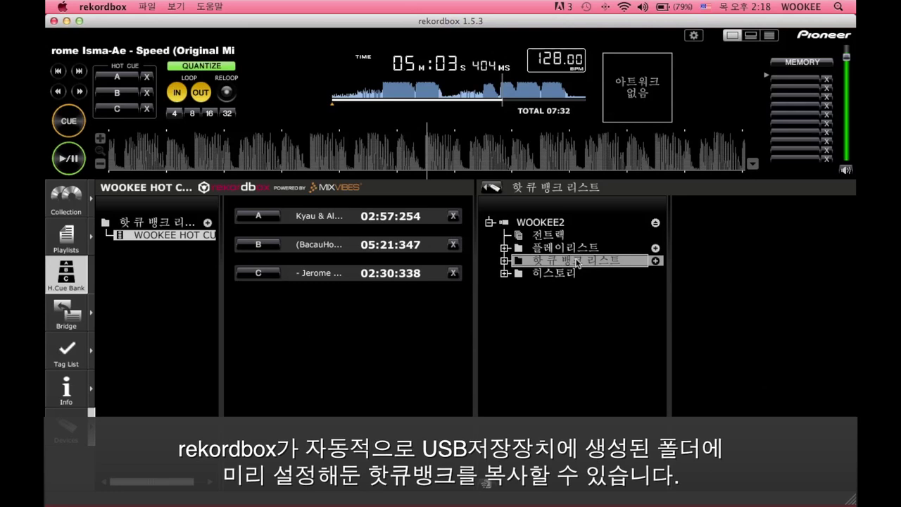
pyautogui.click(547, 237)
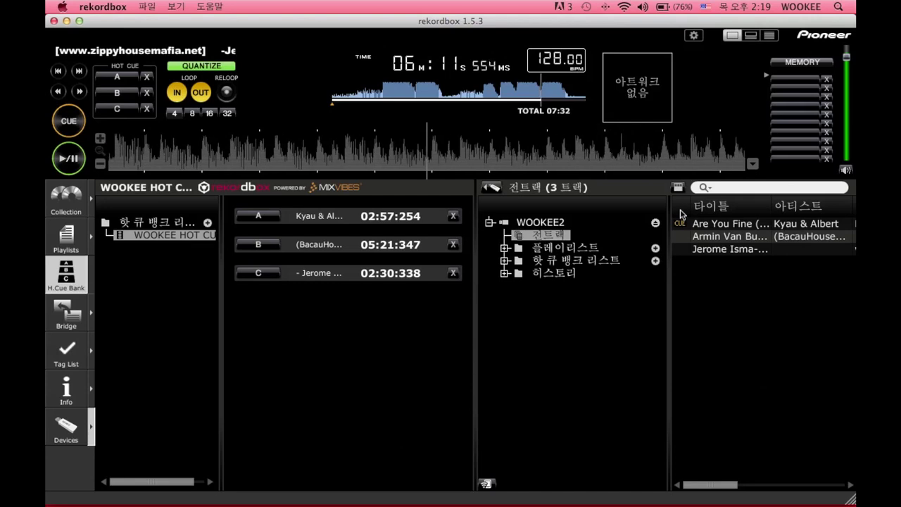
# Export all tracks in the collection to the WOOKEE2 USB device's full track list.
pyautogui.click(65, 204)
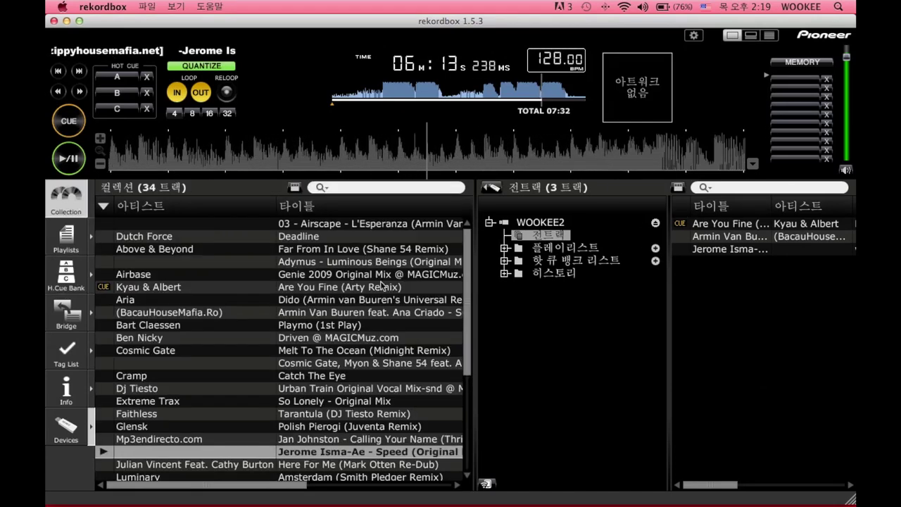
pyautogui.click(351, 304)
pyautogui.press('super+a')
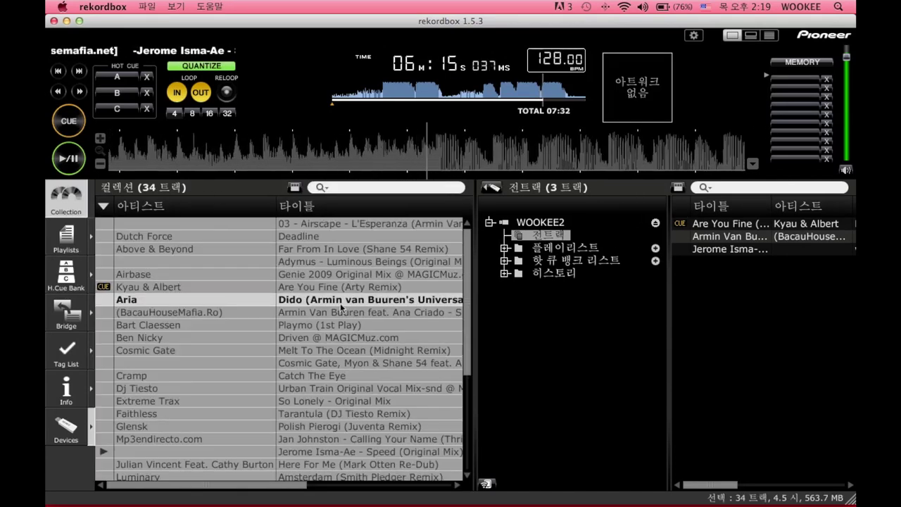
pyautogui.moveTo(212, 275); pyautogui.dragTo(789, 315)
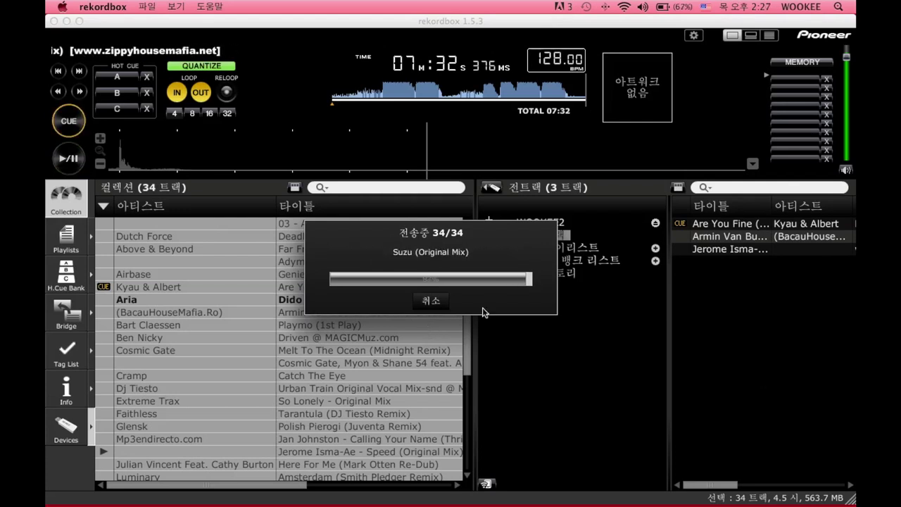
pyautogui.scroll(-3, 460, 343)
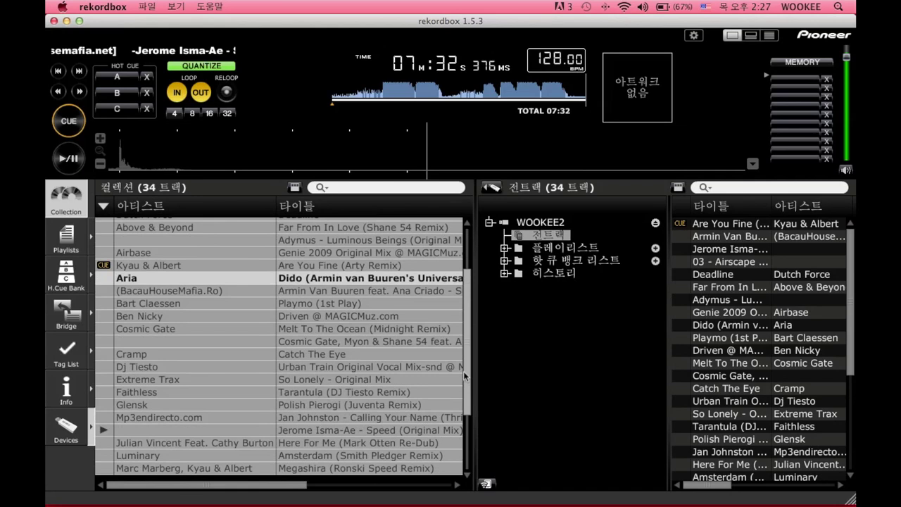
pyautogui.scroll(1, 461, 342)
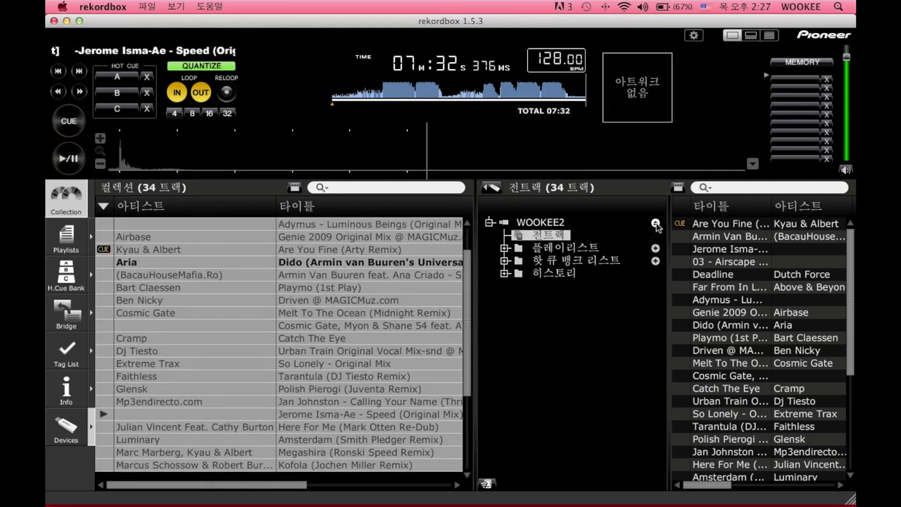
# Expand the USB device's hot cue bank list and view the contents of the Wookee Hot CUe and WOOKEE HOT CUE banks.
pyautogui.click(598, 261)
pyautogui.click(504, 261)
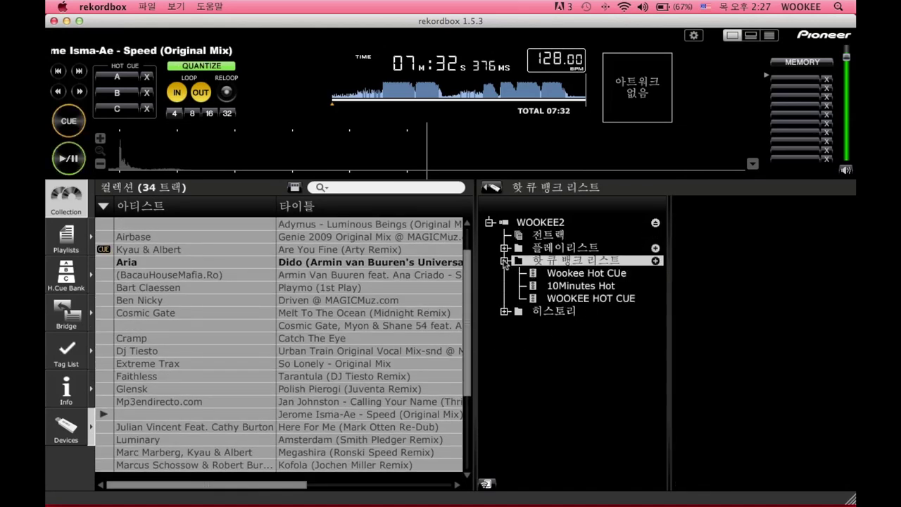
pyautogui.click(588, 273)
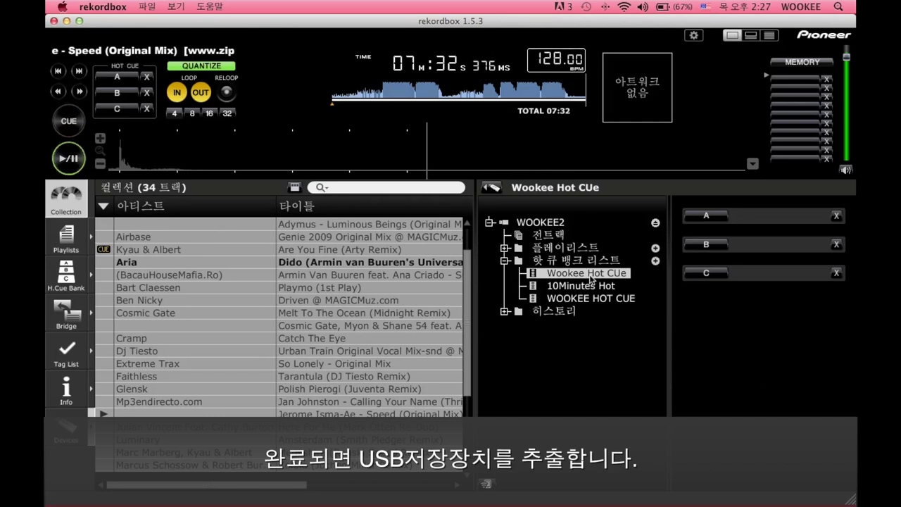
pyautogui.click(599, 299)
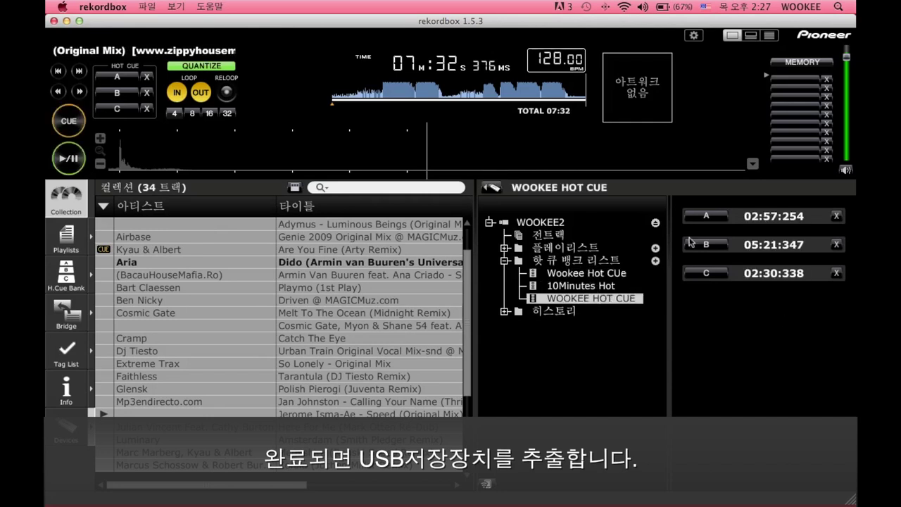